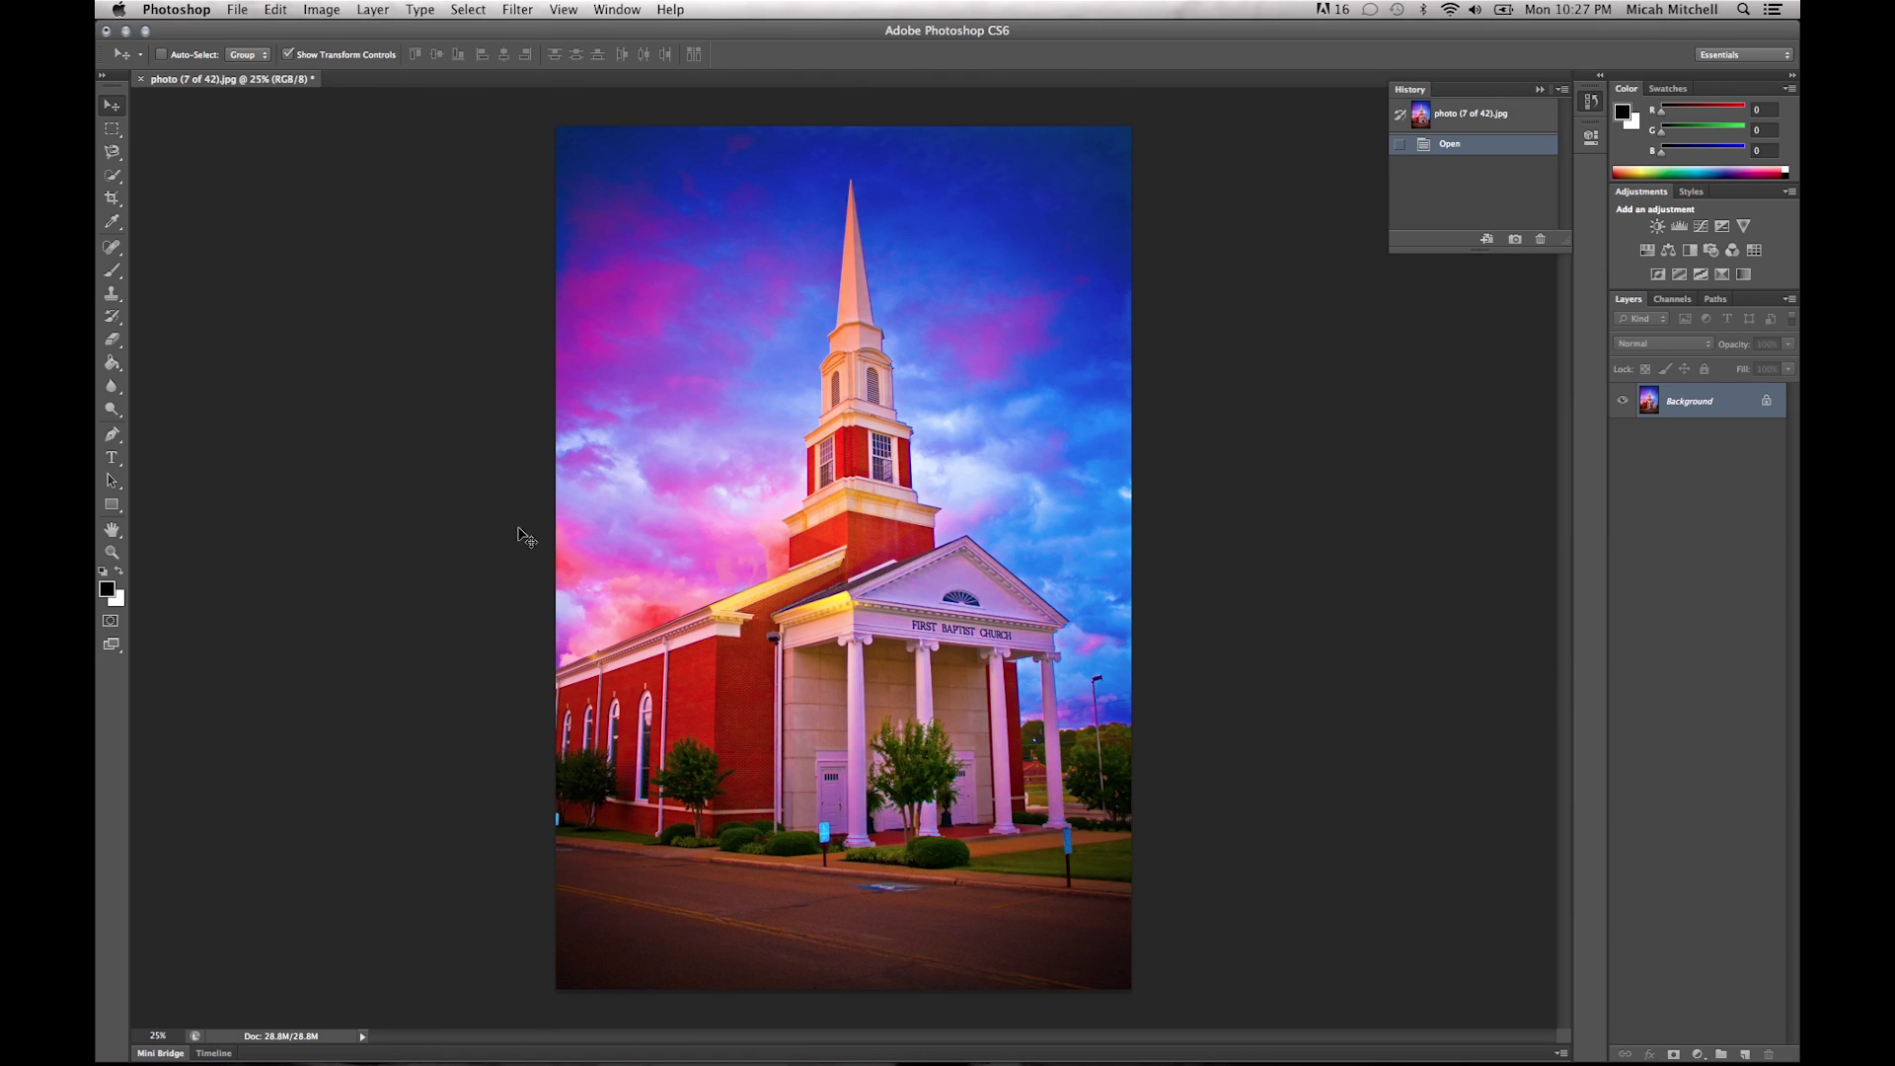
Start the Oil Paint filter on the church photo with Stylization 2.62, Cleanliness 4.7 and Scale 1.14.
left_click(515, 10)
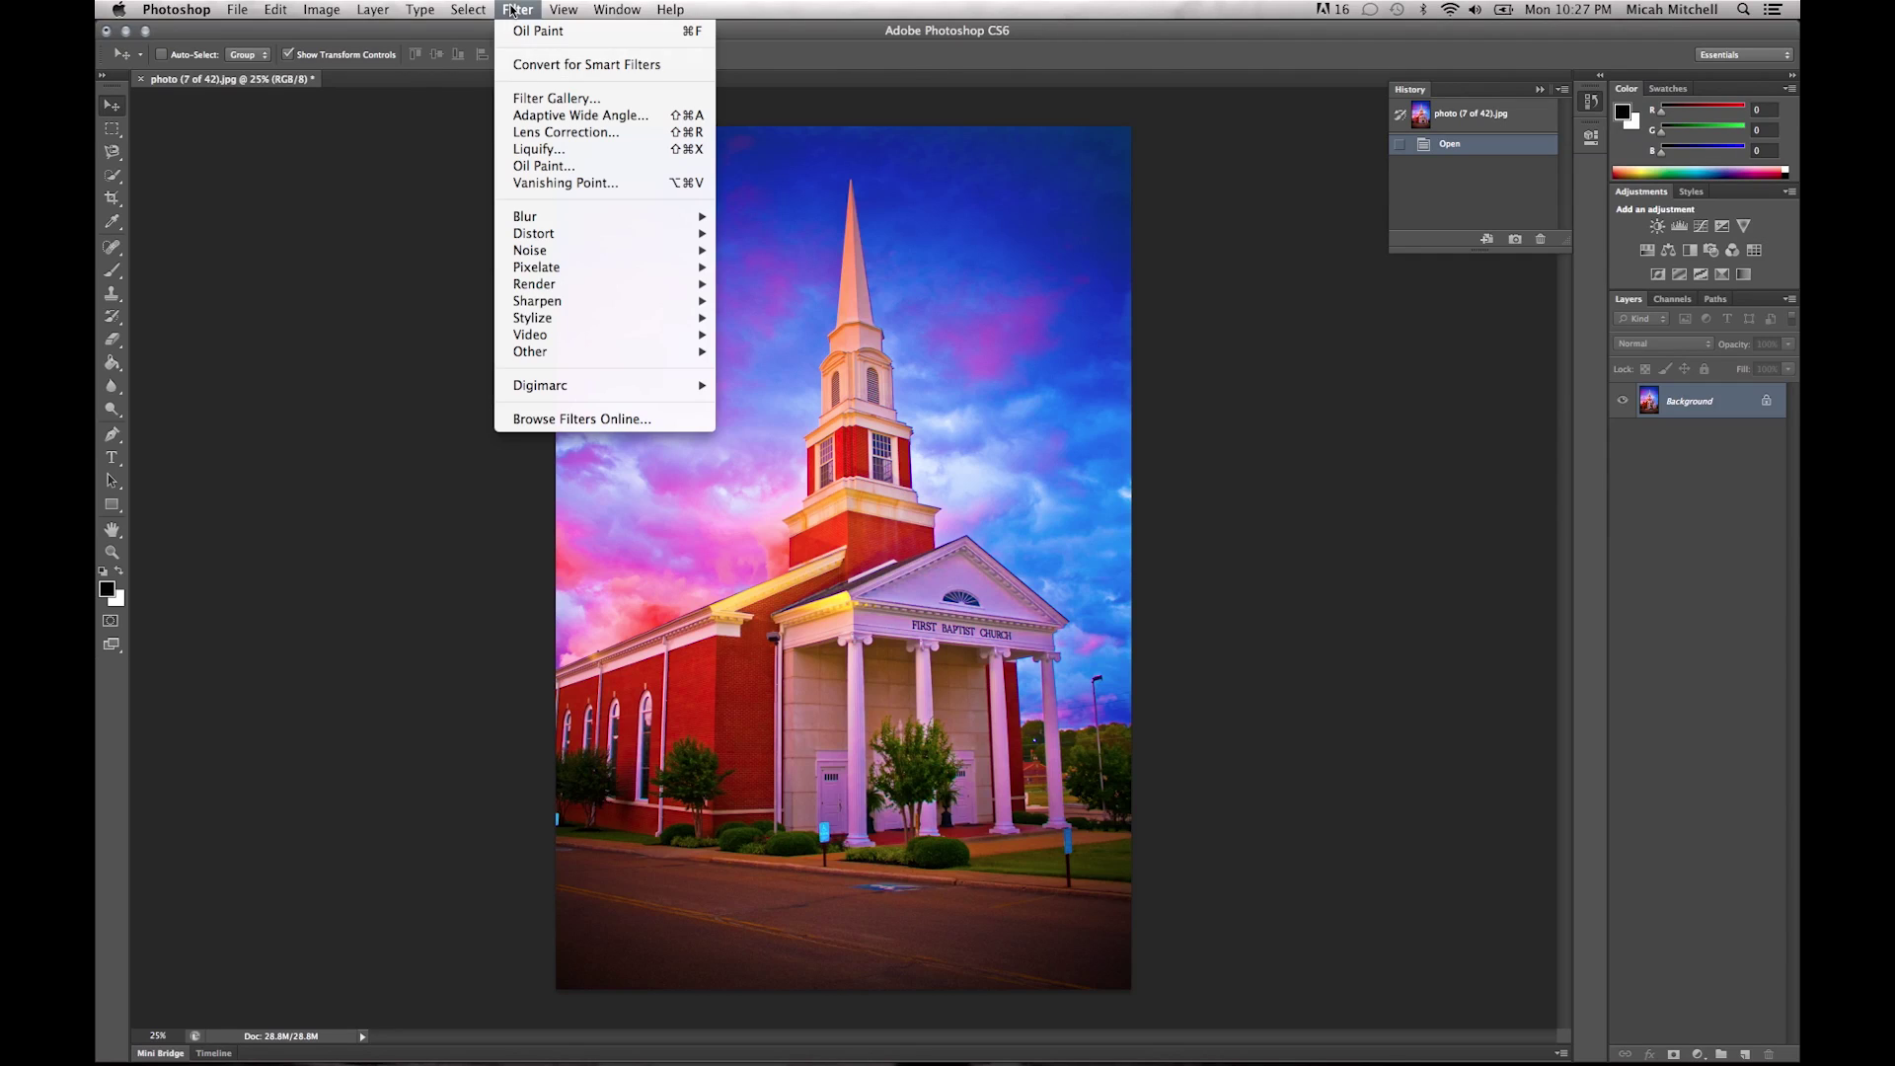
left_click(547, 166)
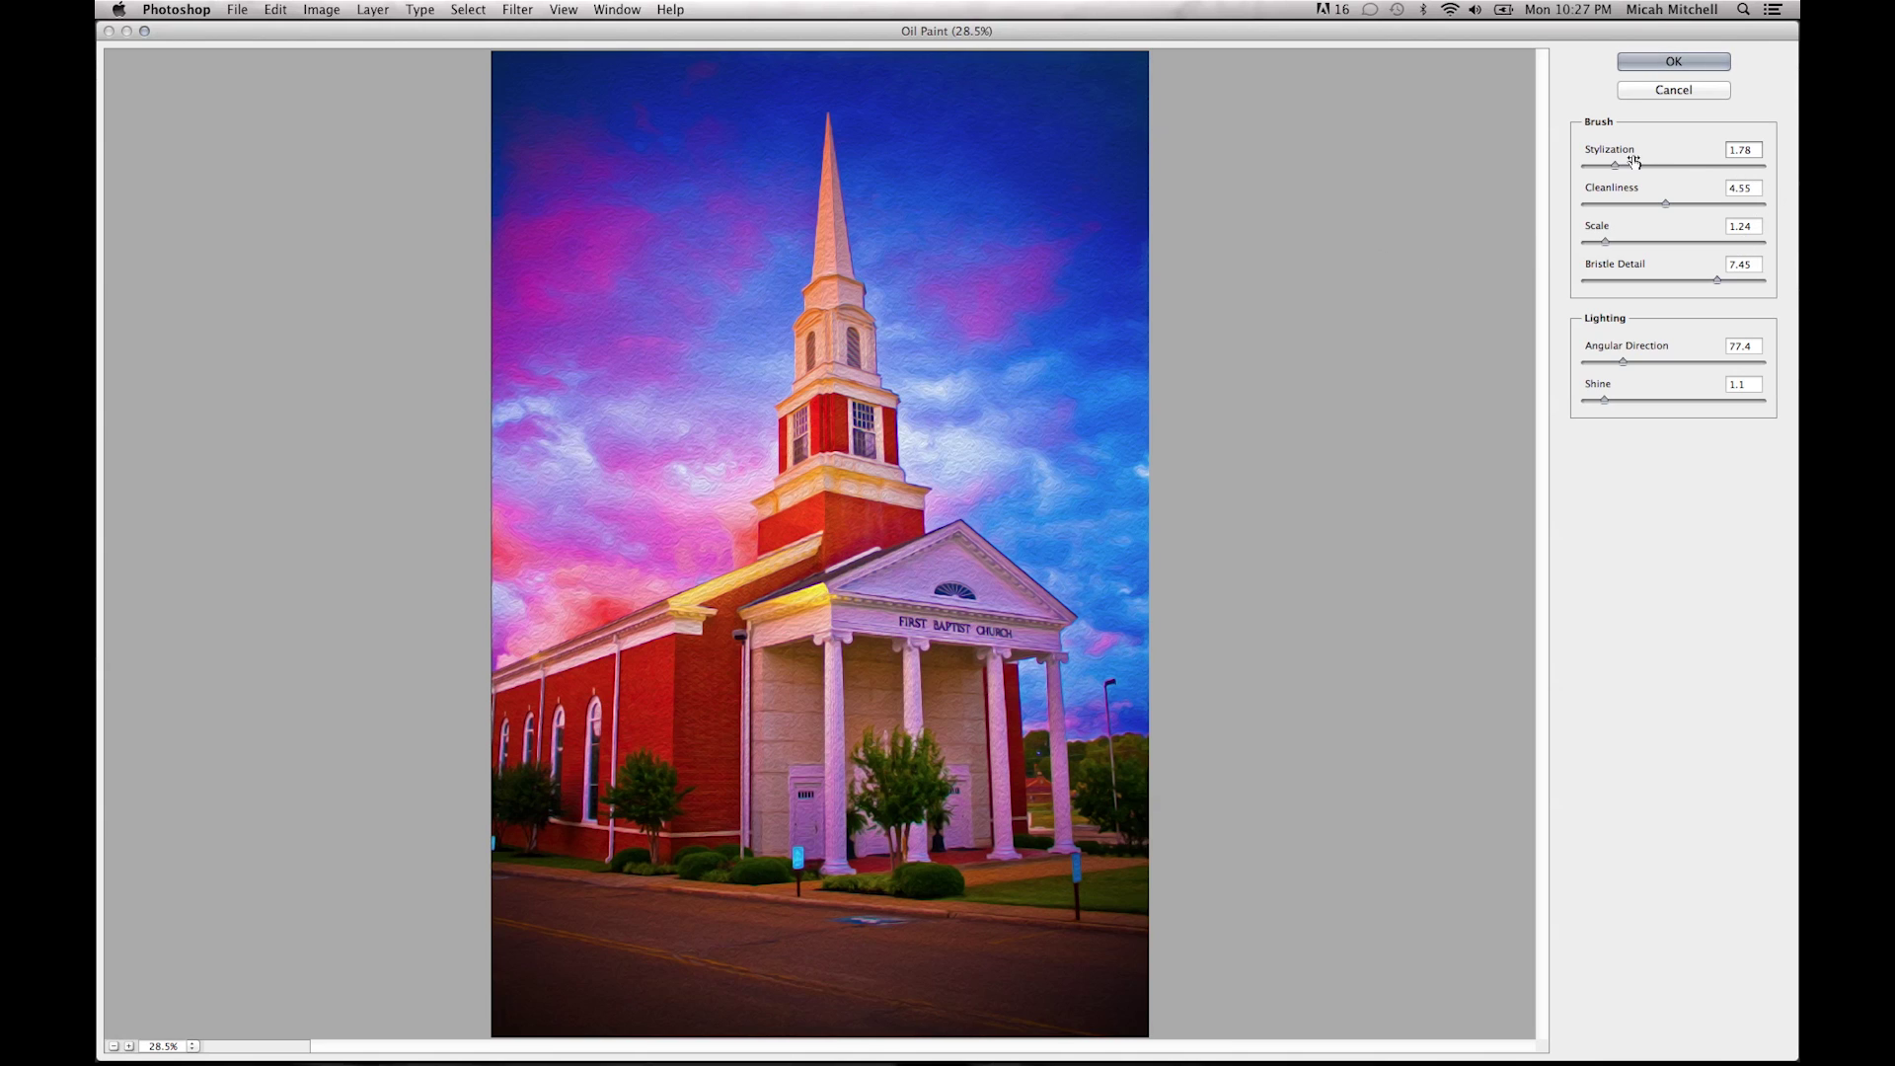
left_click_drag(1614, 165, 1640, 165)
type("5")
left_click(1632, 165)
mouse_move(1605, 242)
left_mouse_down()
mouse_move(1640, 242)
mouse_move(1606, 242)
left_mouse_up()
mouse_move(1665, 205)
left_mouse_down()
mouse_move(1620, 207)
mouse_move(1682, 213)
left_mouse_up()
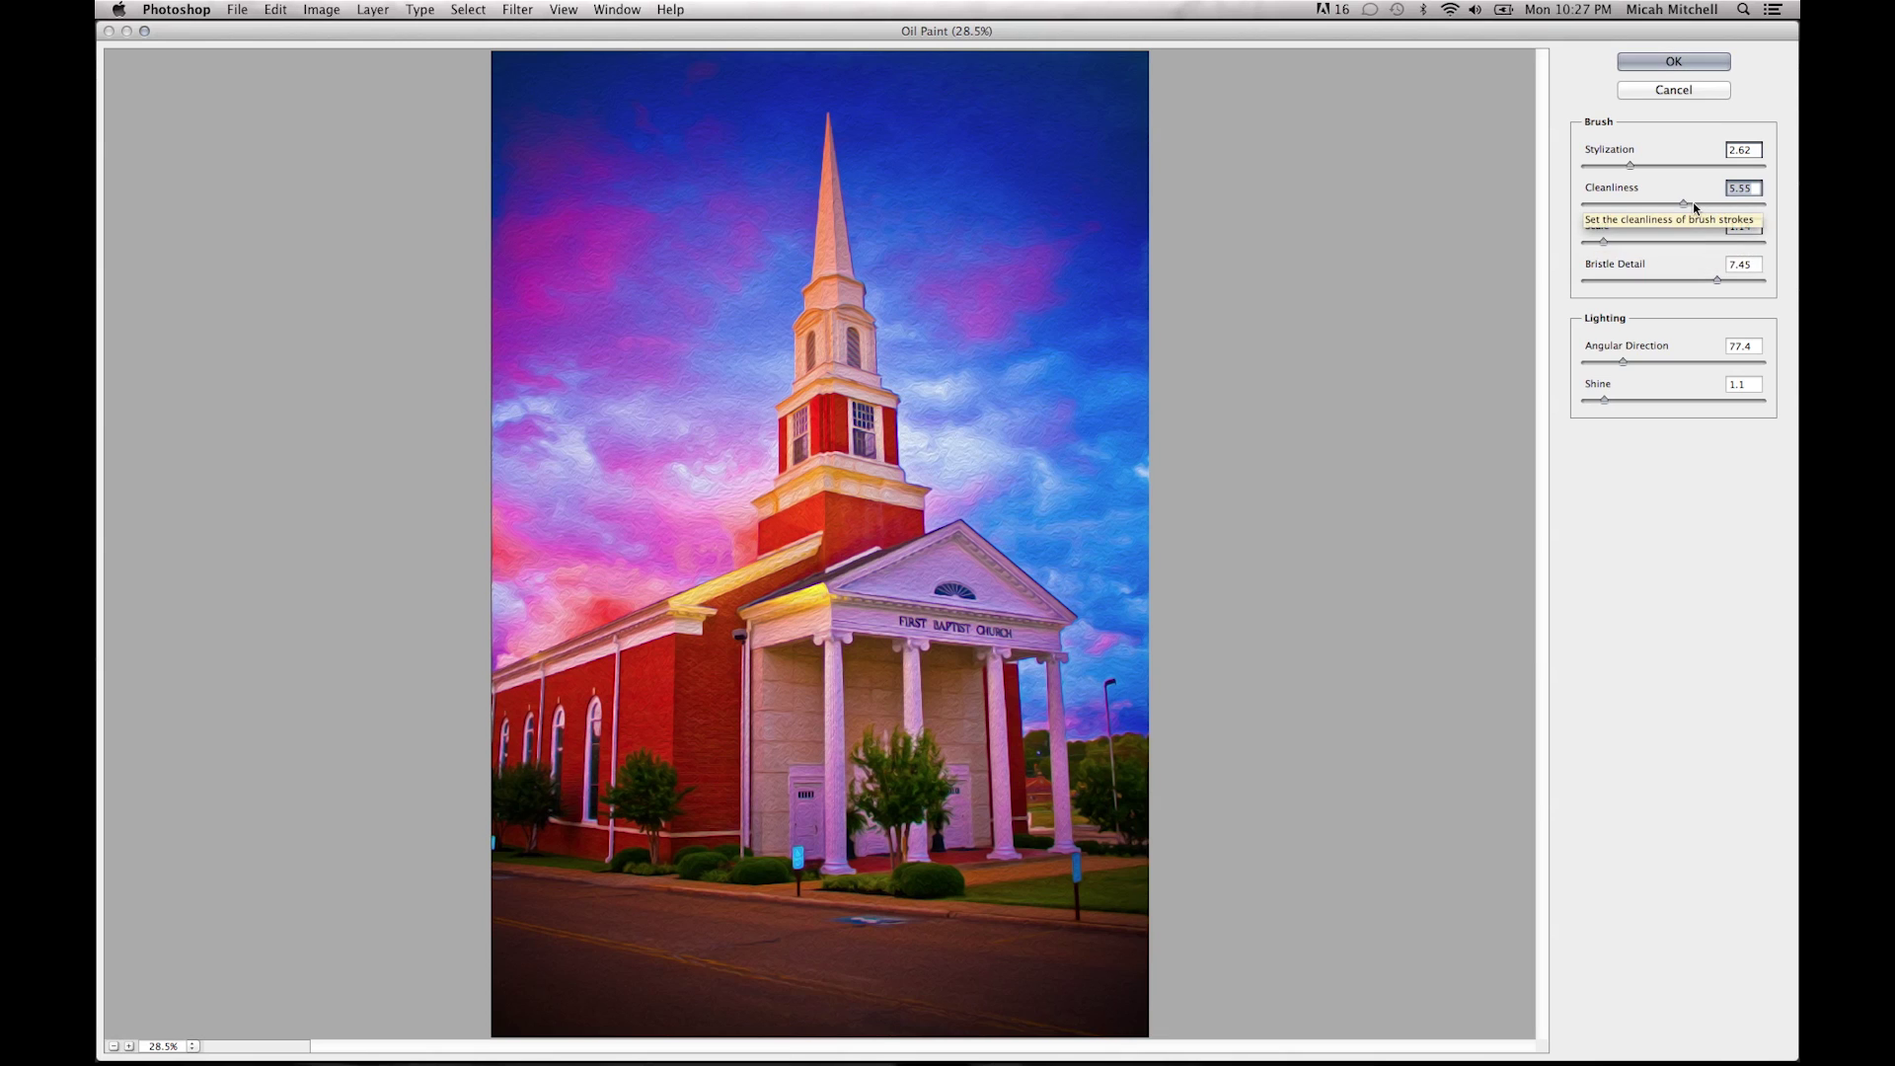
mouse_move(1684, 208)
left_mouse_down()
mouse_move(1652, 209)
mouse_move(1668, 209)
left_mouse_up()
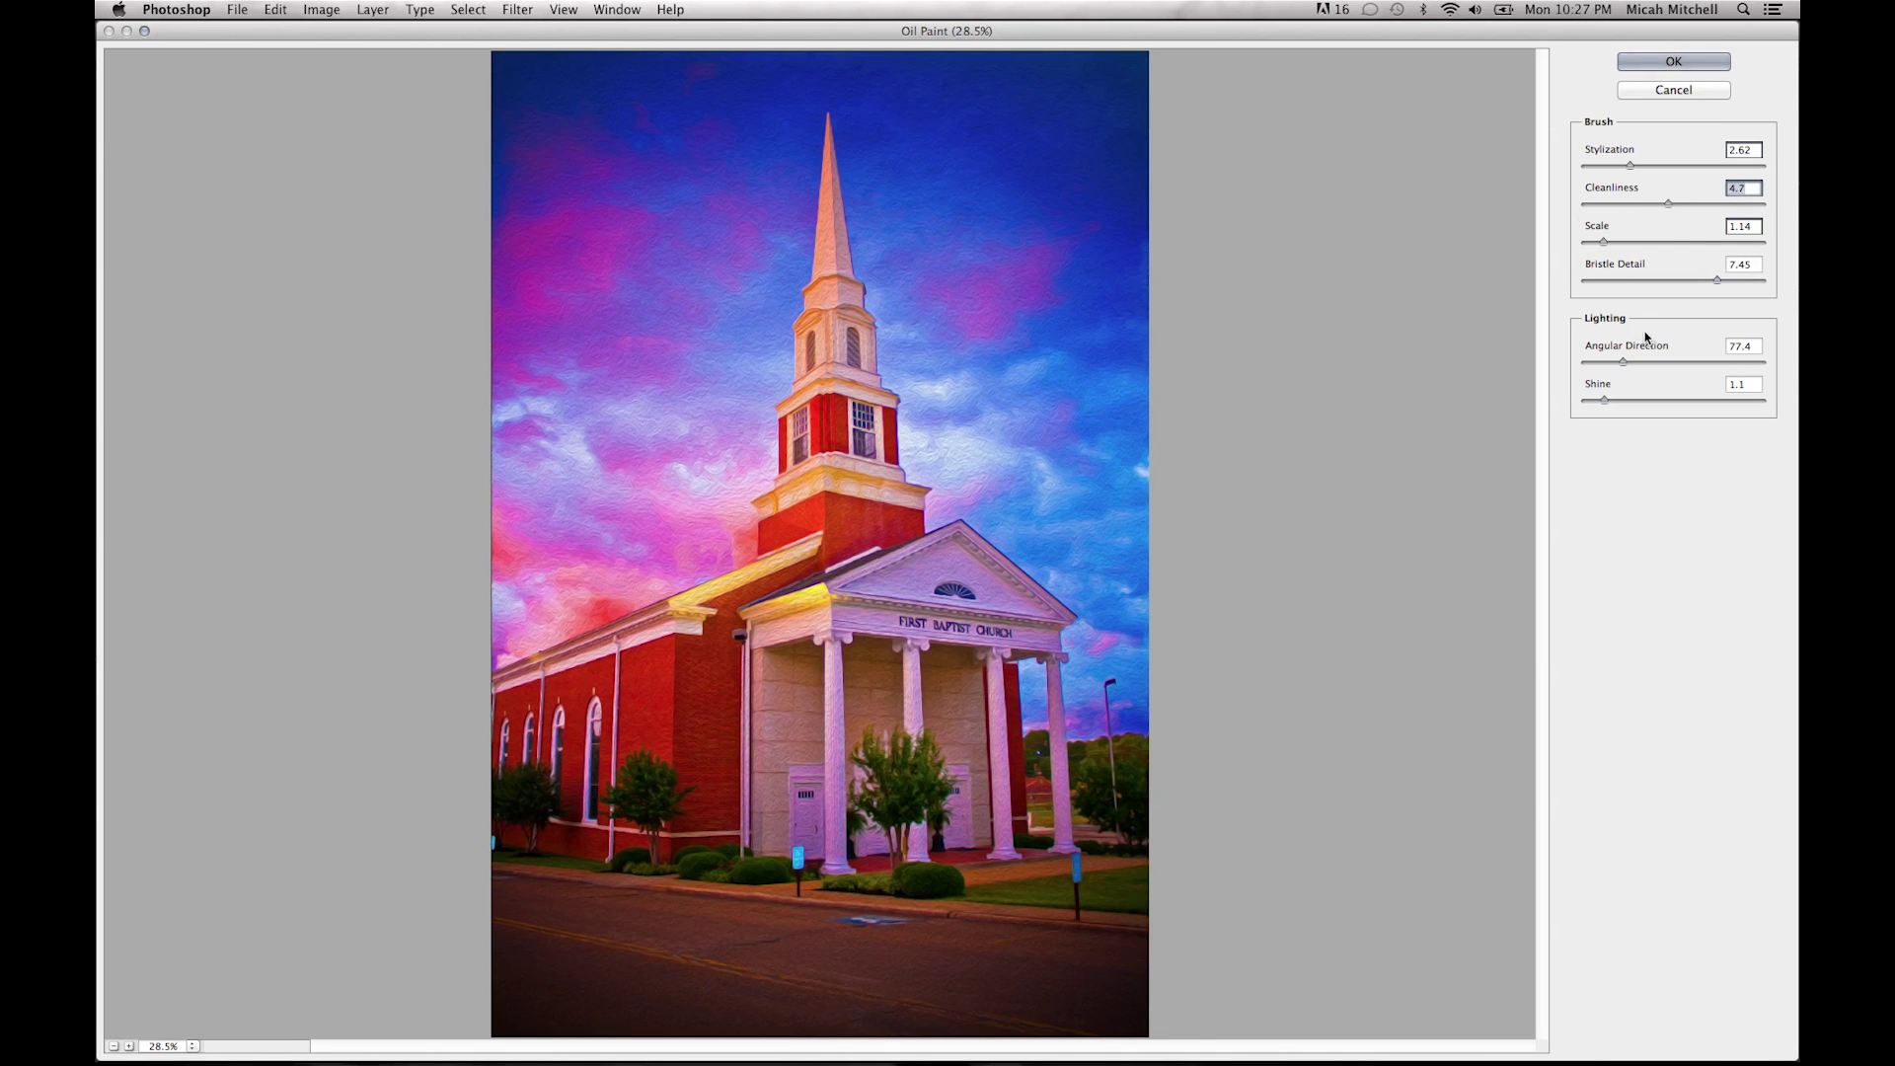
Set Angular Direction to 144, Shine to 0.85, Scale to 1.09 and Bristle Detail to 1.25, and apply the Oil Paint filter.
mouse_move(1622, 361)
left_mouse_down()
mouse_move(1649, 362)
mouse_move(1611, 398)
mouse_move(1645, 401)
mouse_move(1597, 404)
mouse_move(1659, 369)
left_mouse_up()
left_click(1655, 368)
left_click(1630, 243)
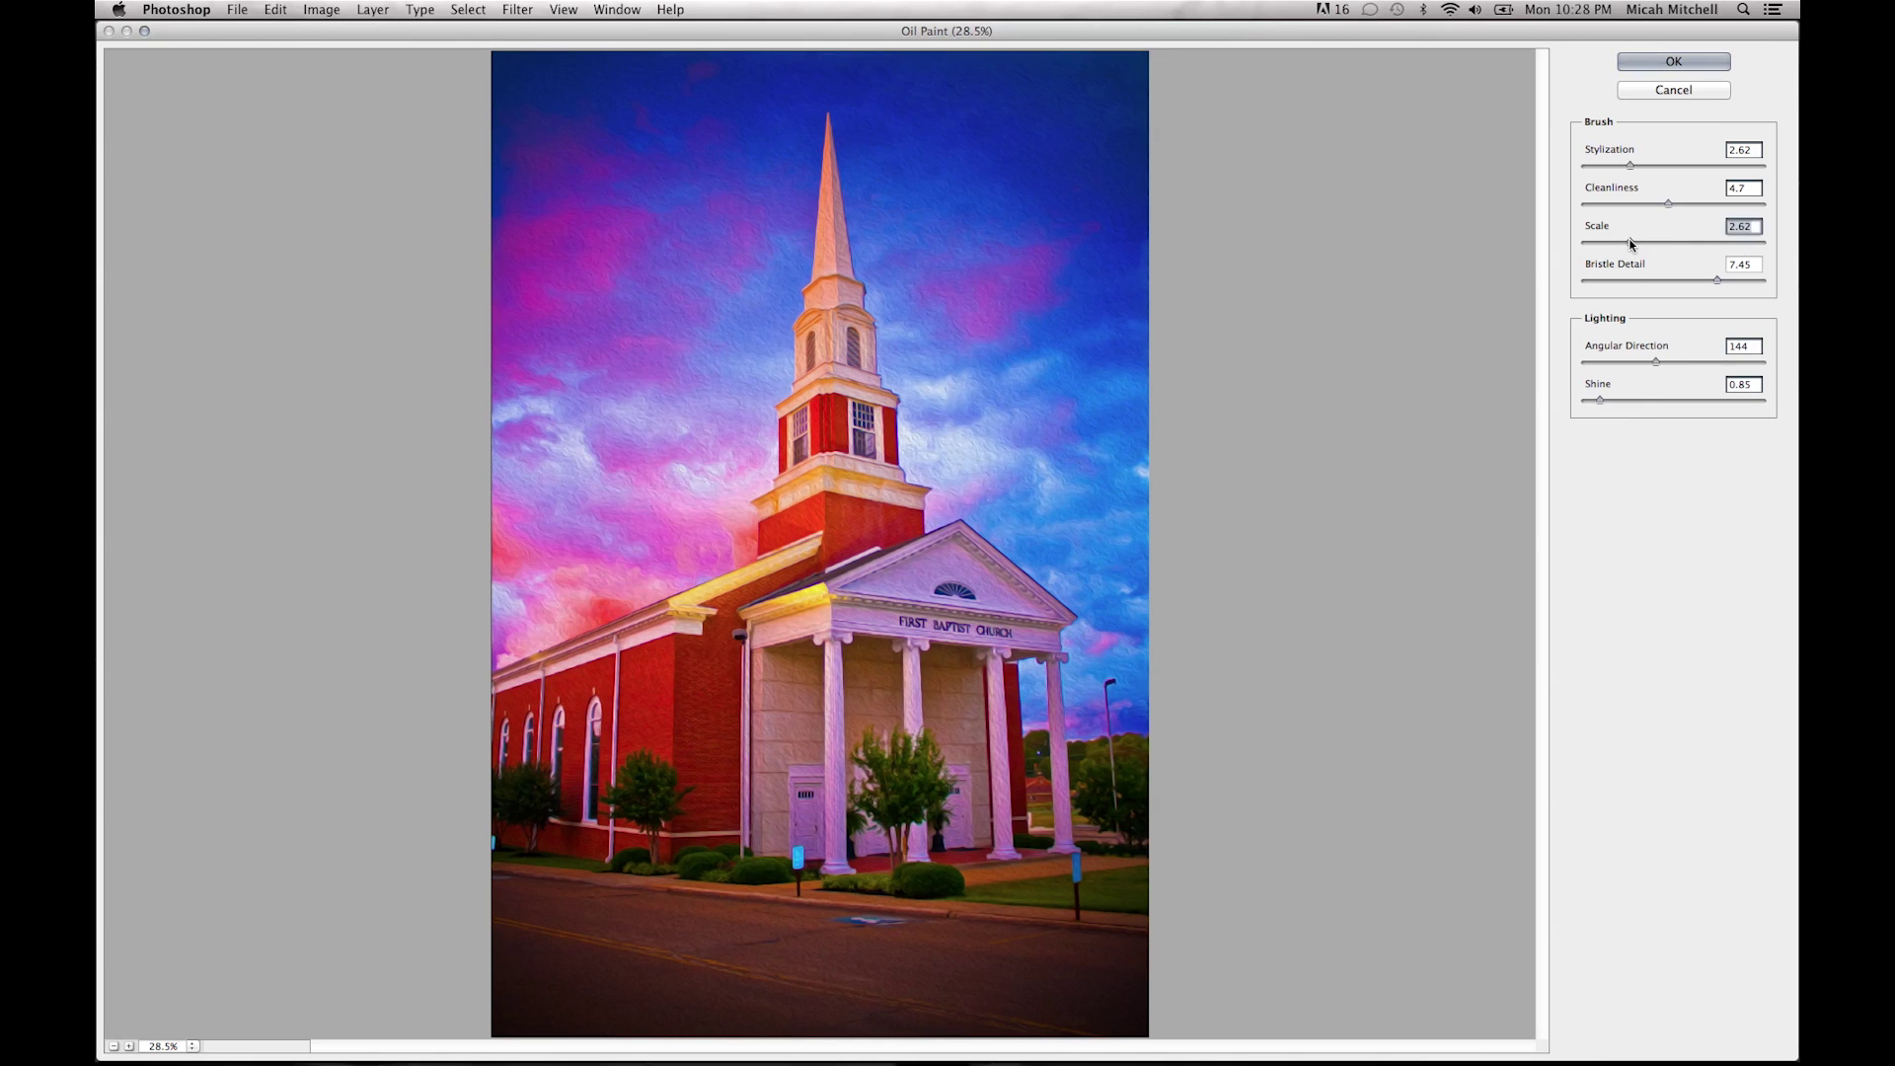
mouse_move(1637, 243)
left_mouse_down()
mouse_move(1656, 243)
mouse_move(1601, 250)
mouse_move(1606, 280)
left_mouse_up()
left_click(1615, 280)
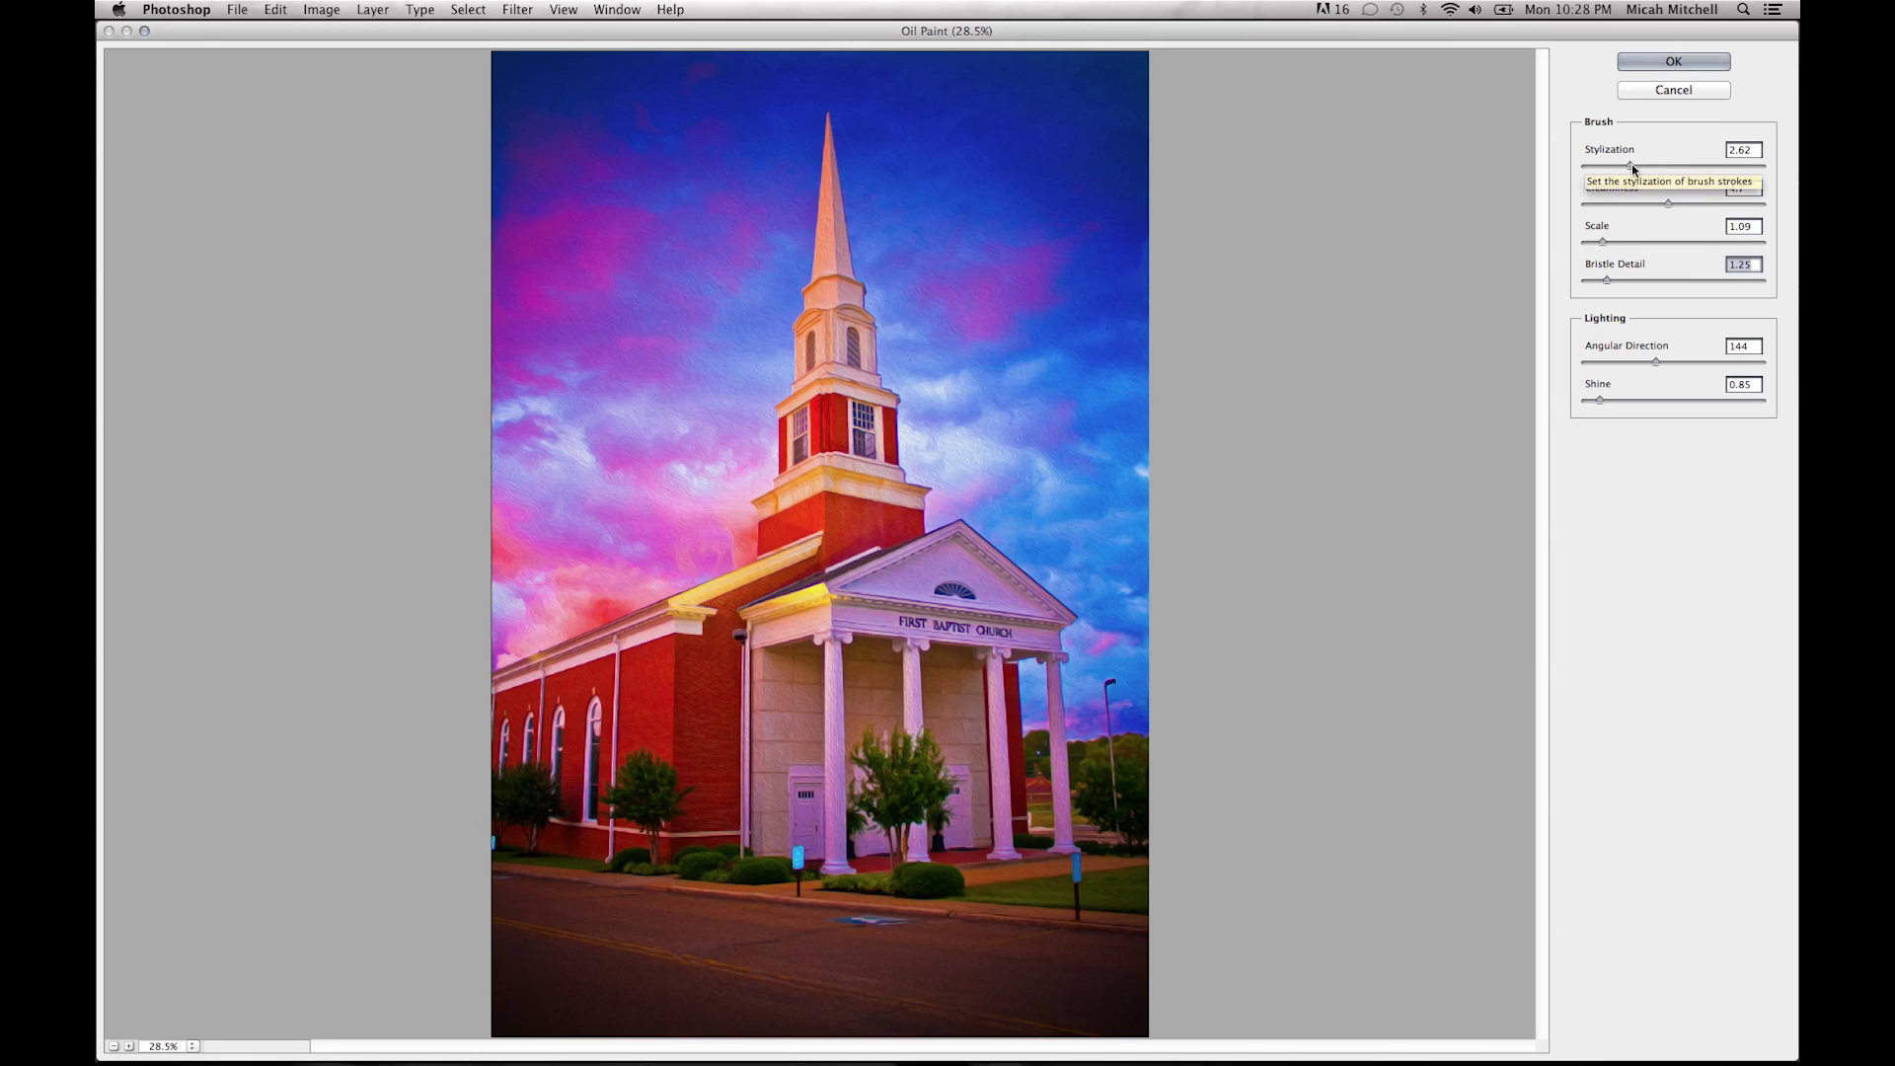
left_click_drag(1632, 165, 1634, 166)
left_click(1668, 62)
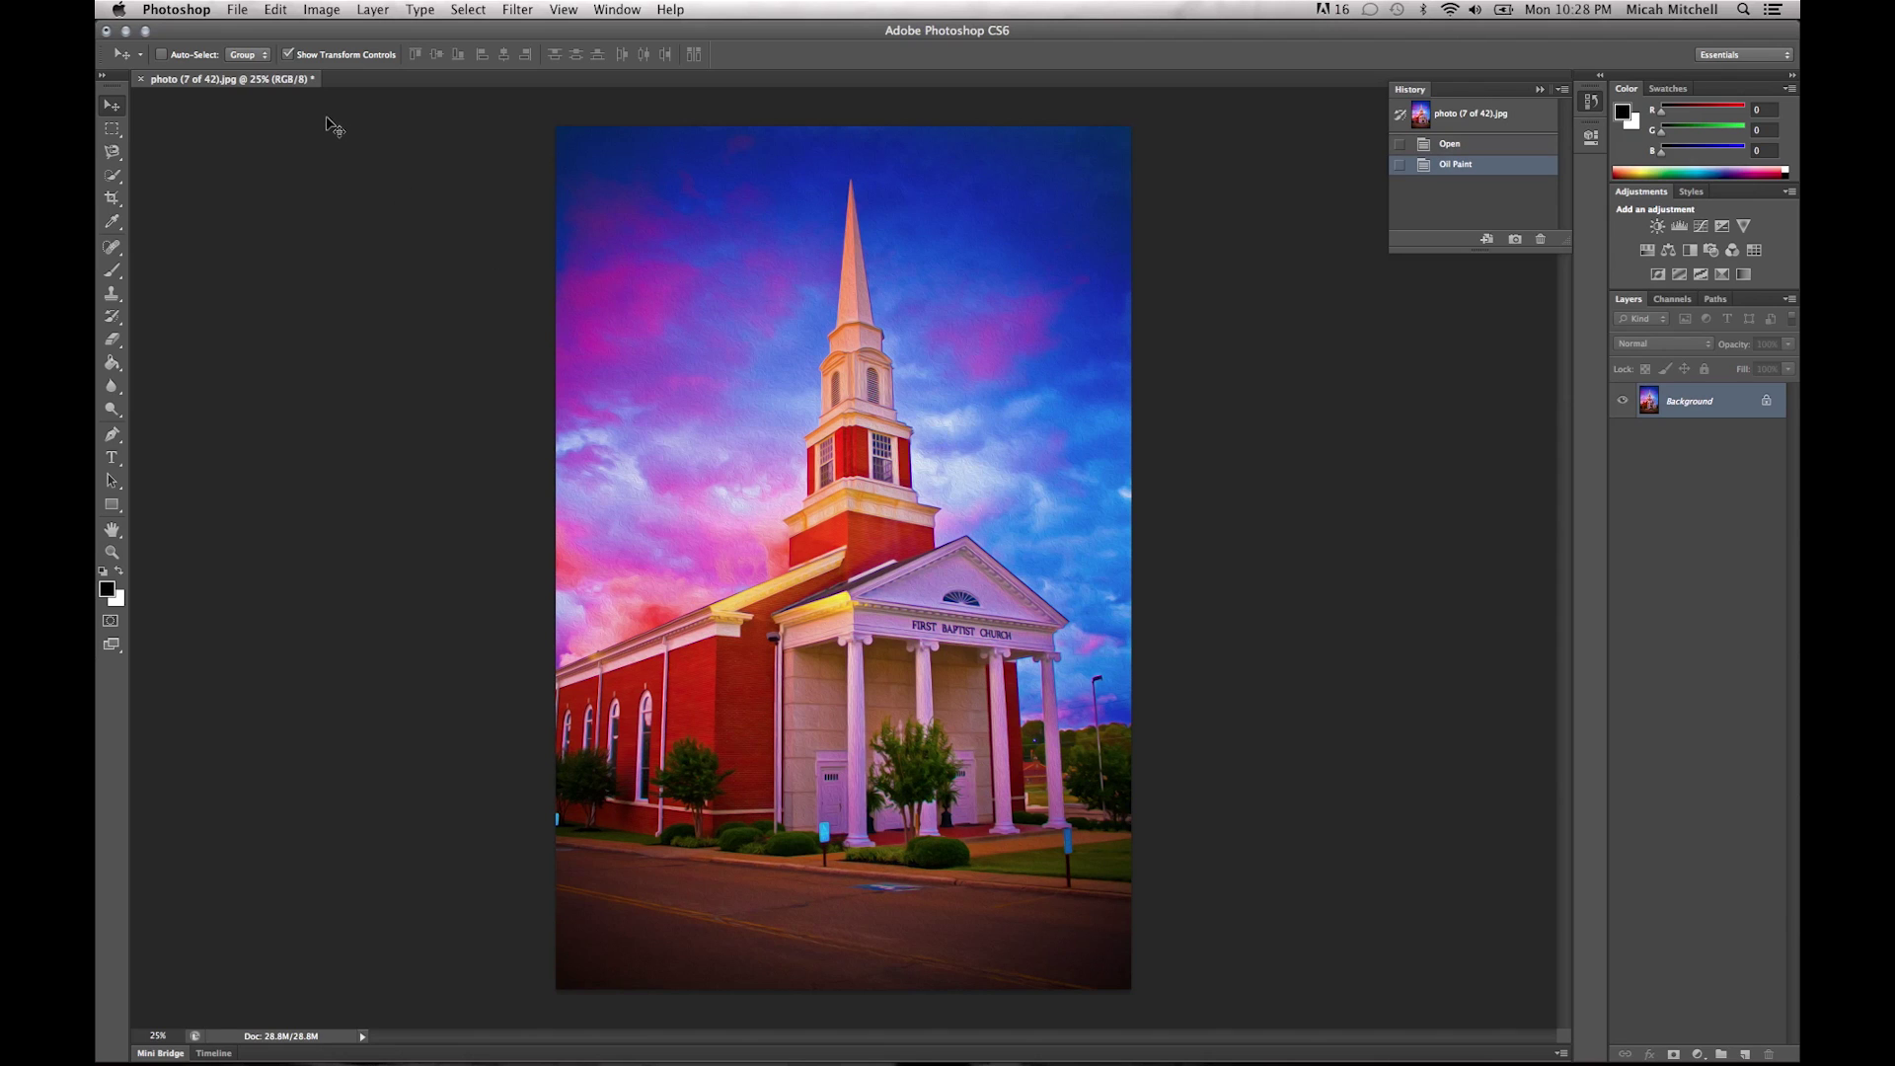
Try a Hue/Saturation adjustment with Hue +1, Saturation +9 and Lightness -1, and discard it.
left_click(344, 9)
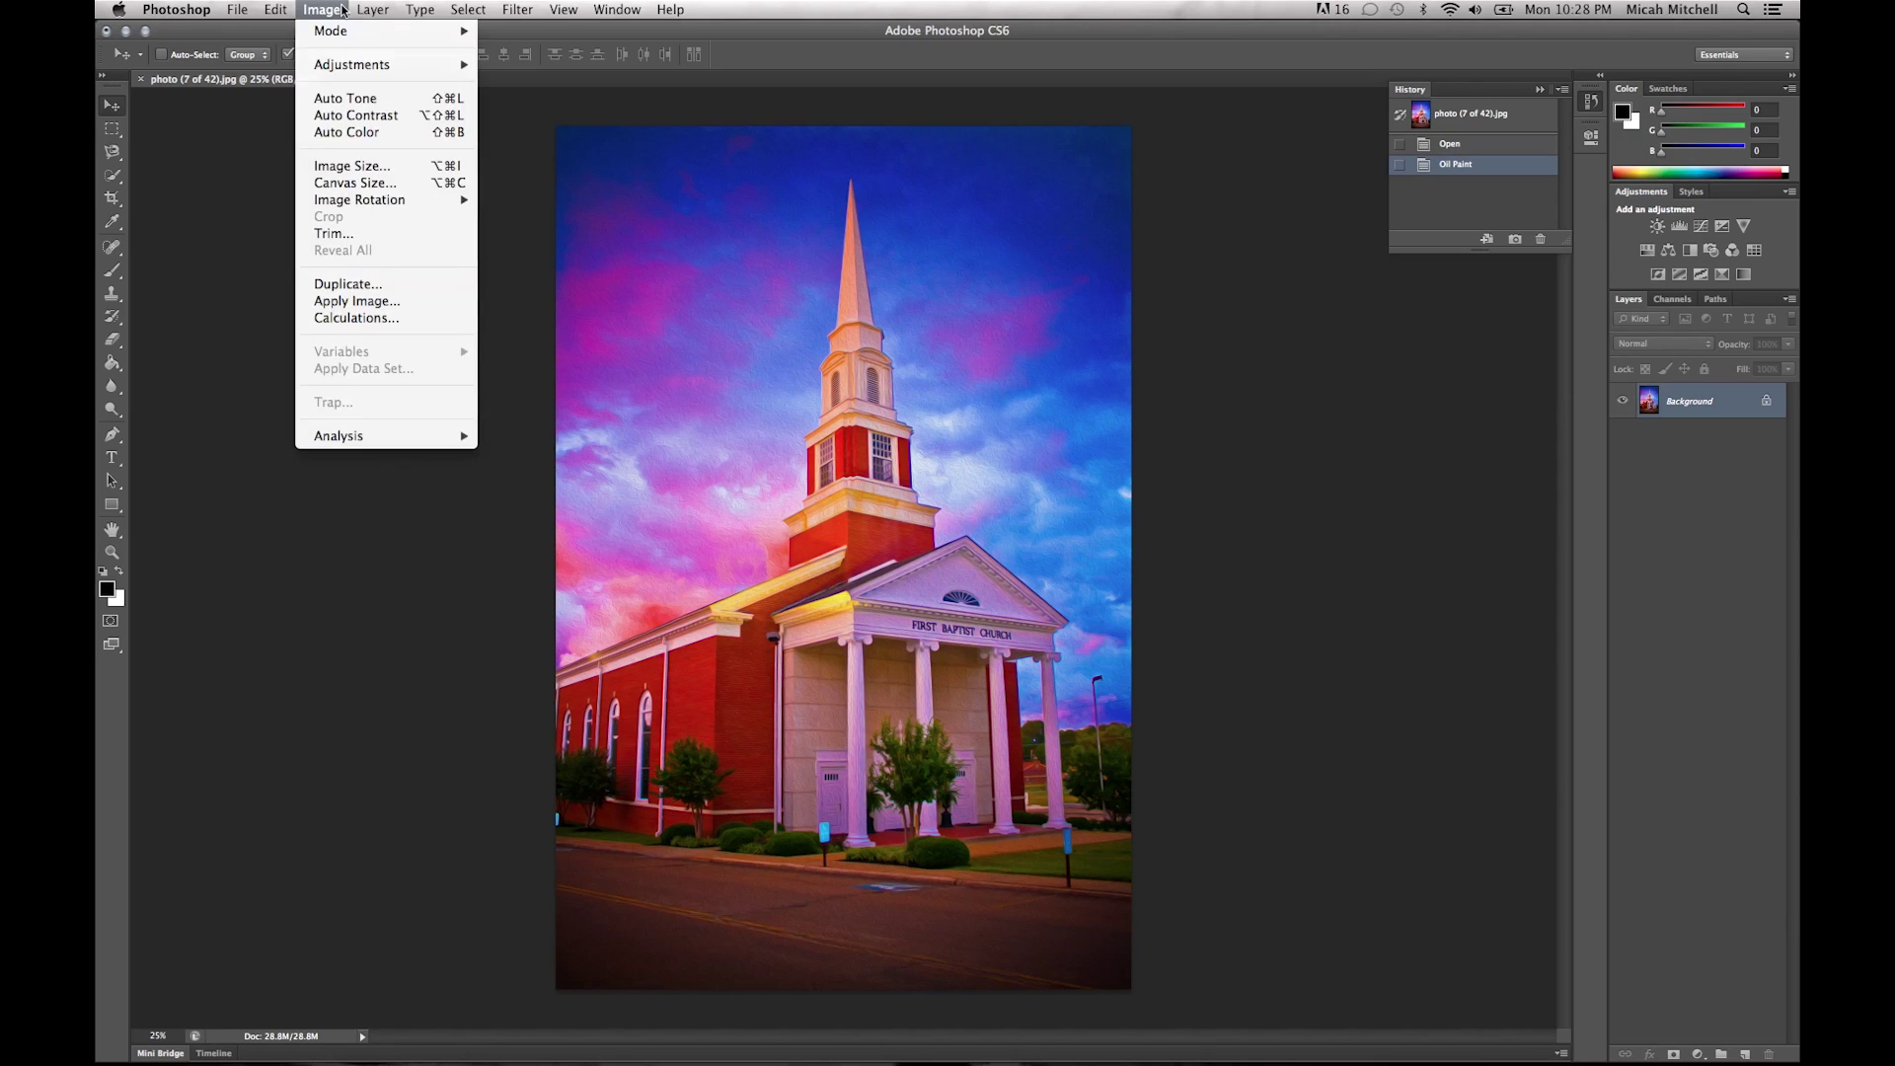
mouse_move(374, 70)
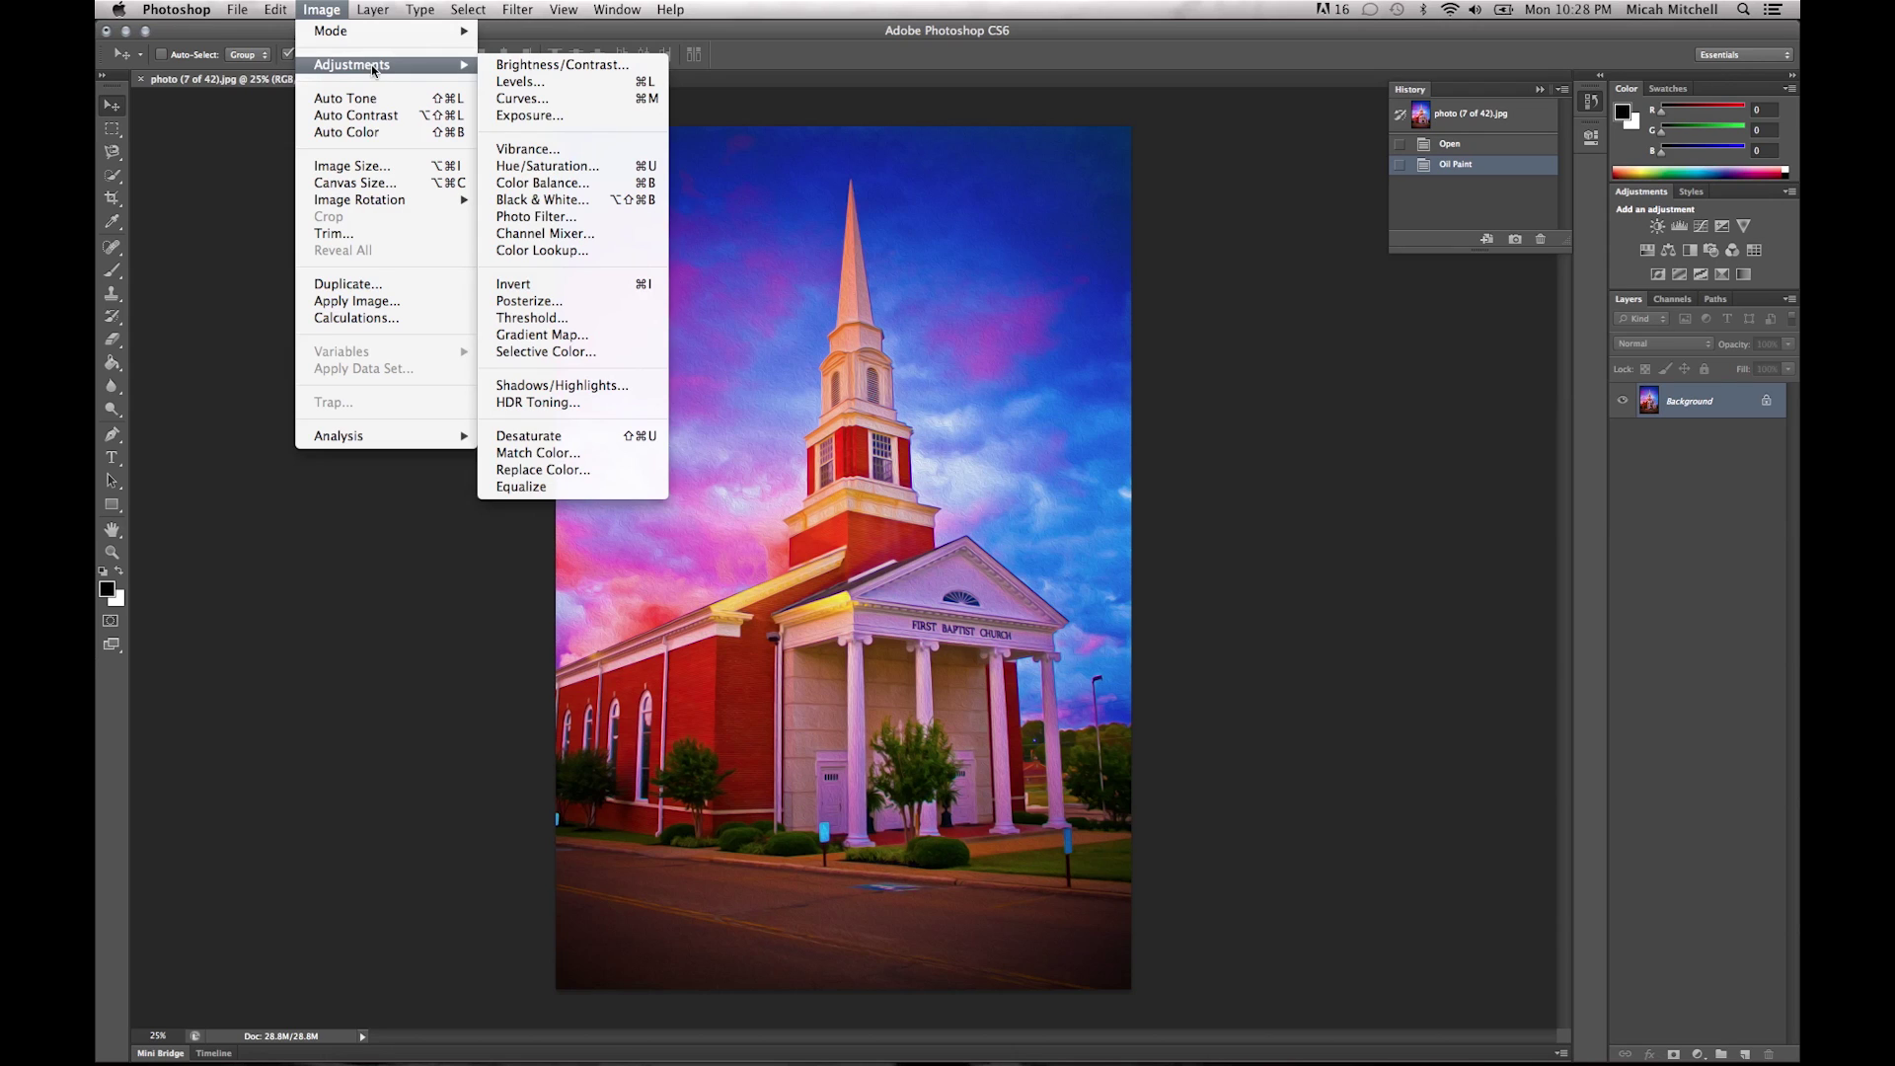
left_click(500, 166)
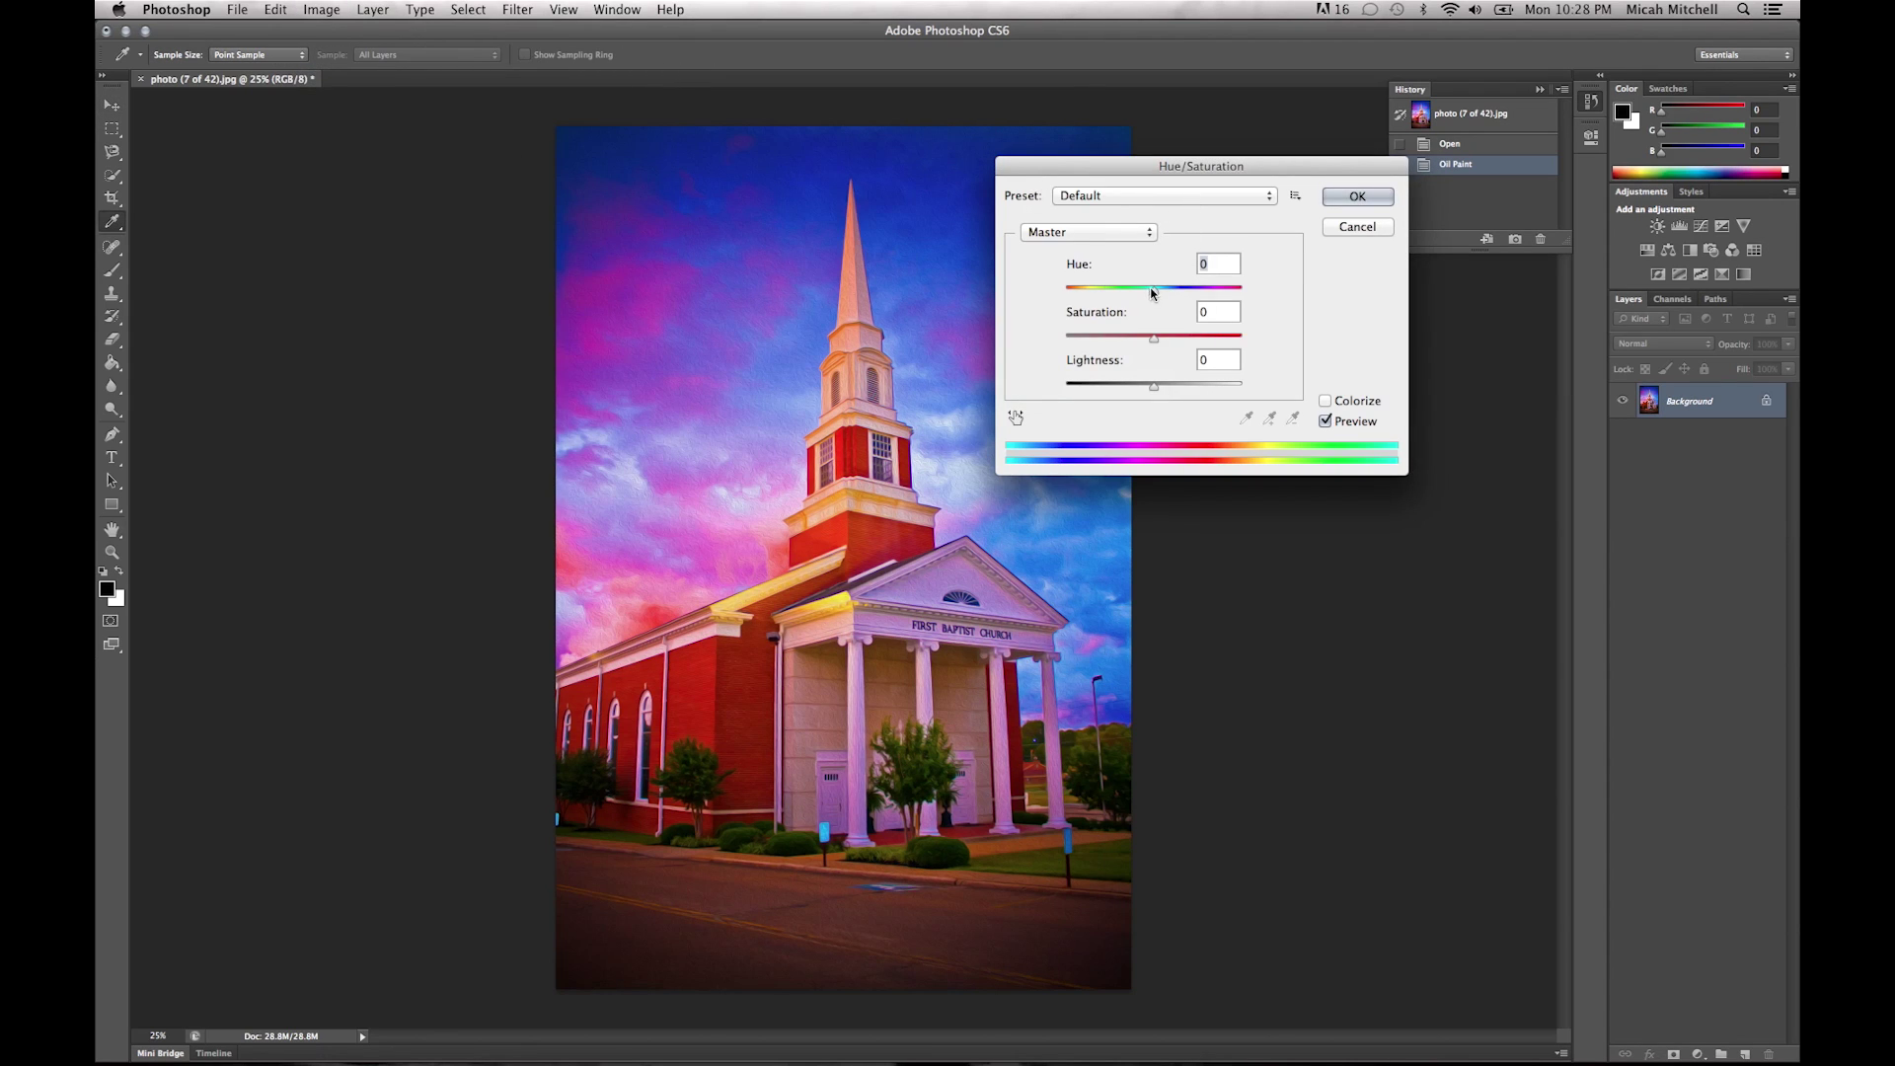
left_click(1155, 290)
left_click(1150, 341)
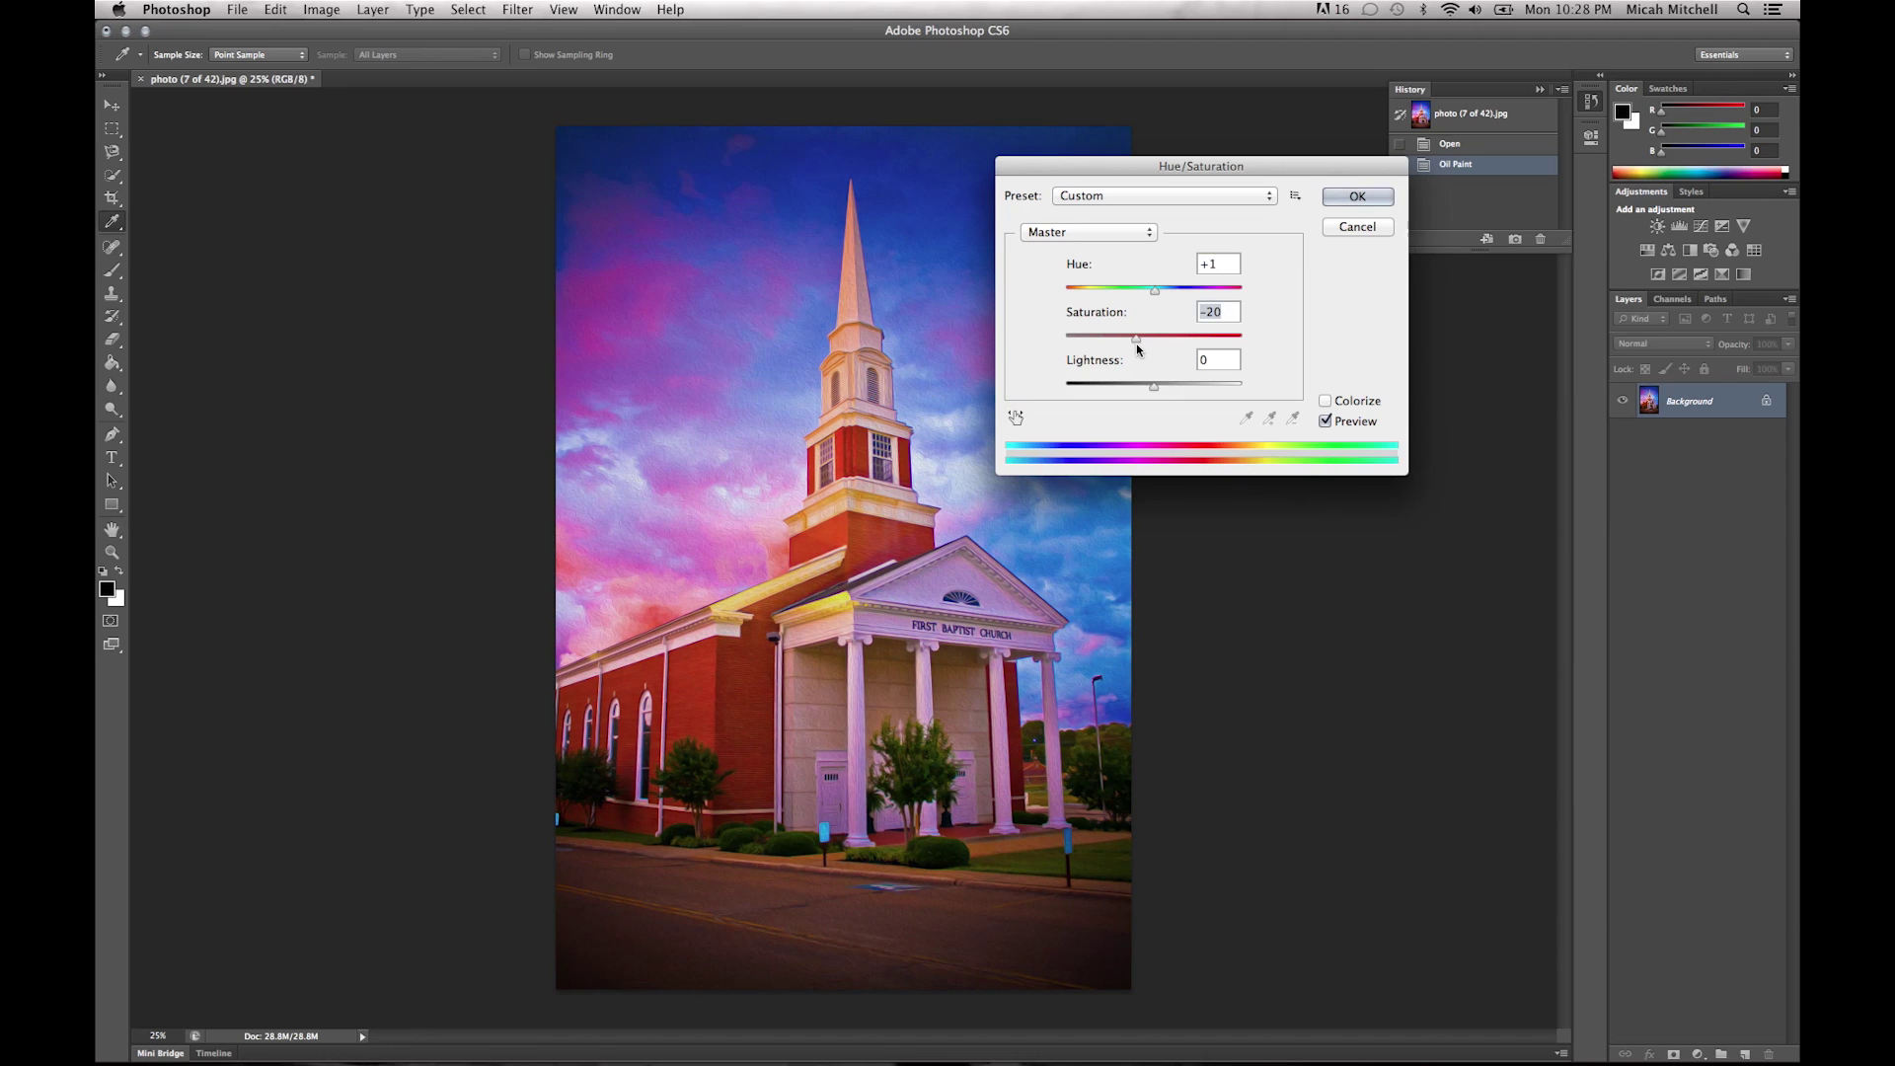
left_click_drag(1155, 347, 1153, 394)
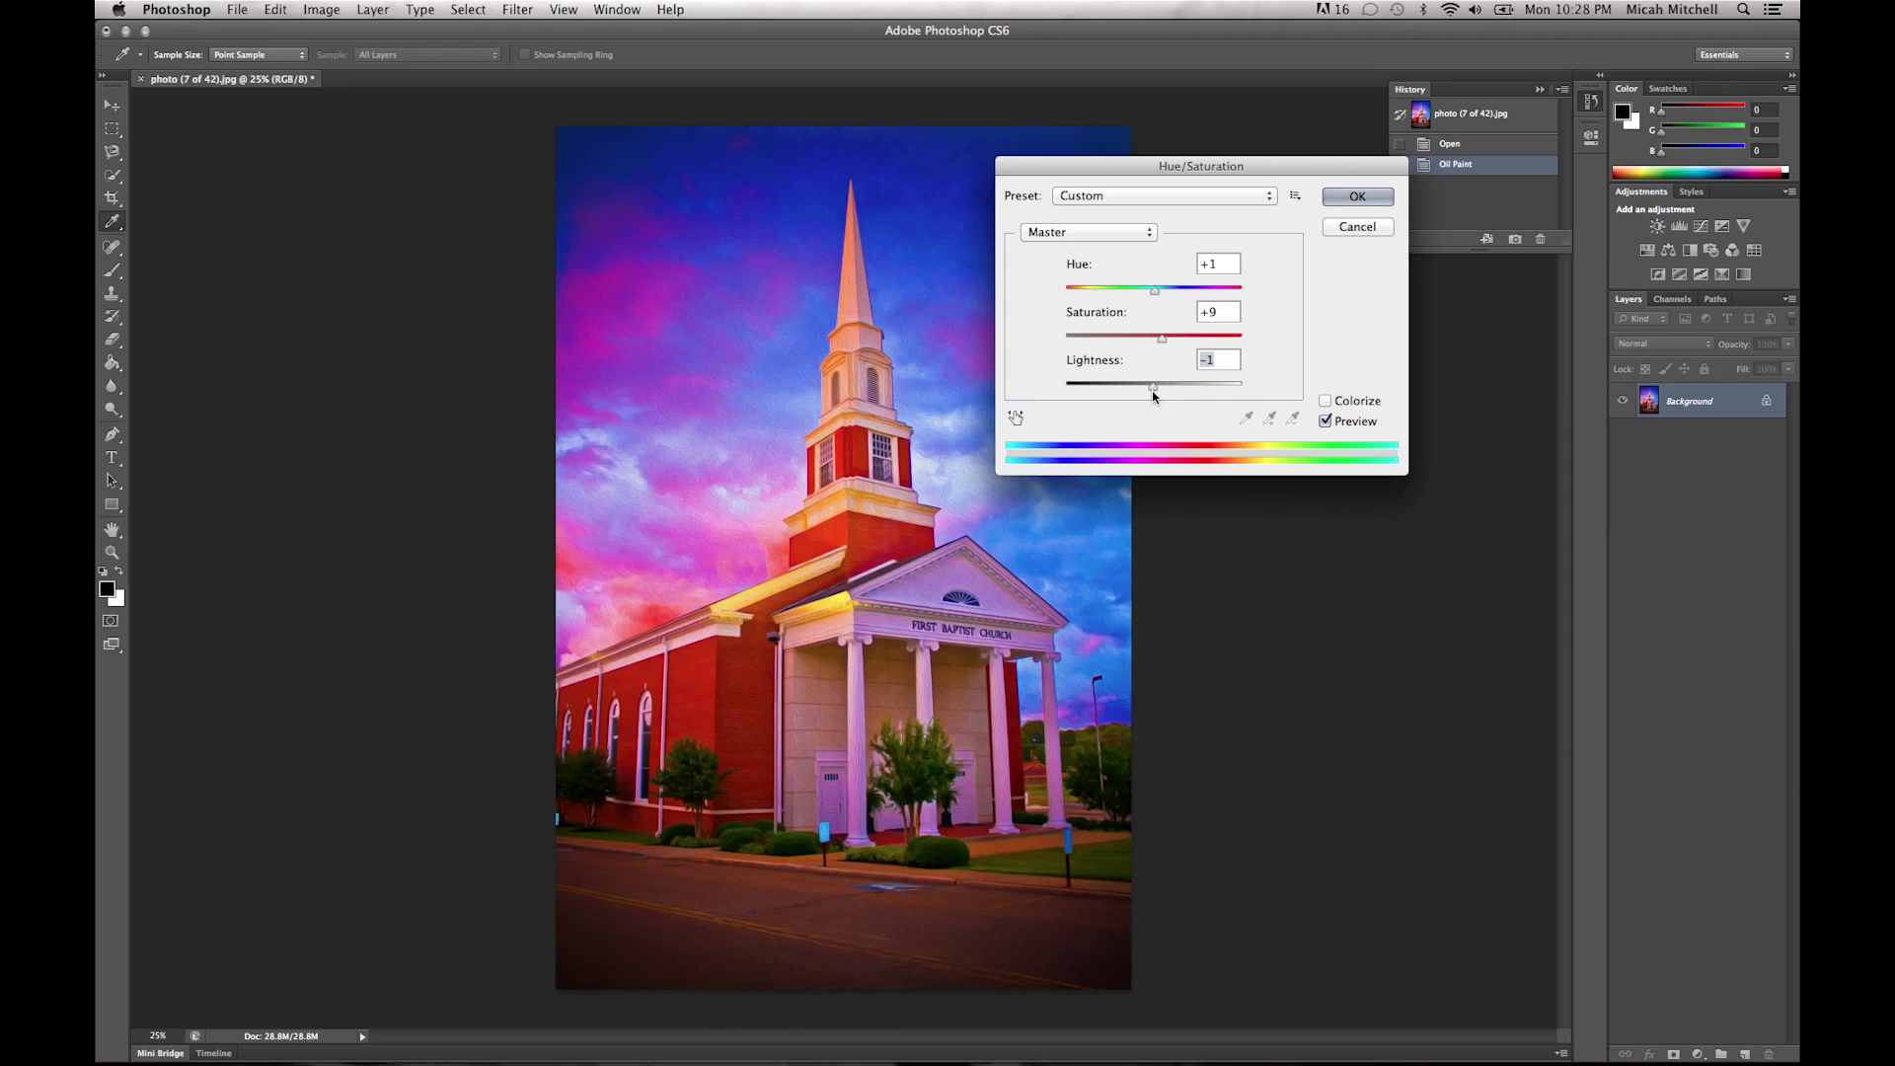
left_click(1359, 230)
left_click(322, 9)
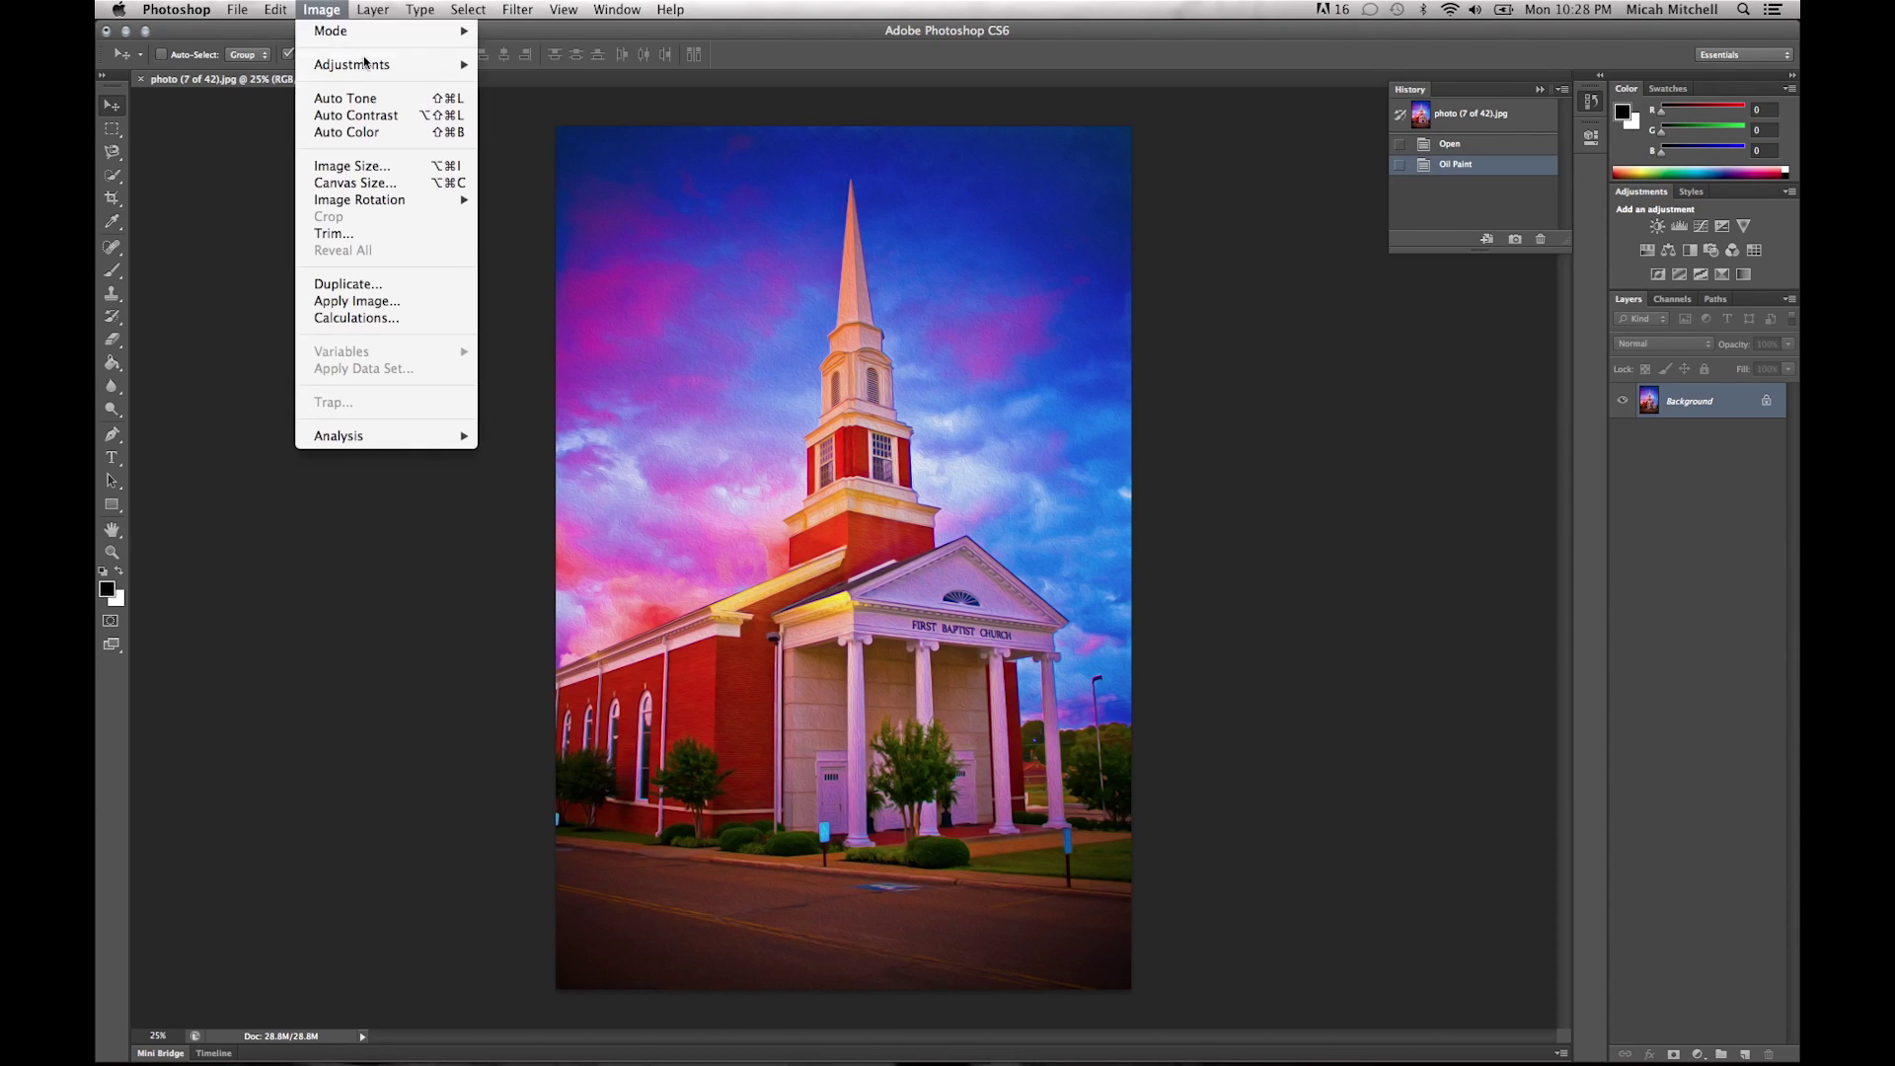
mouse_move(373, 65)
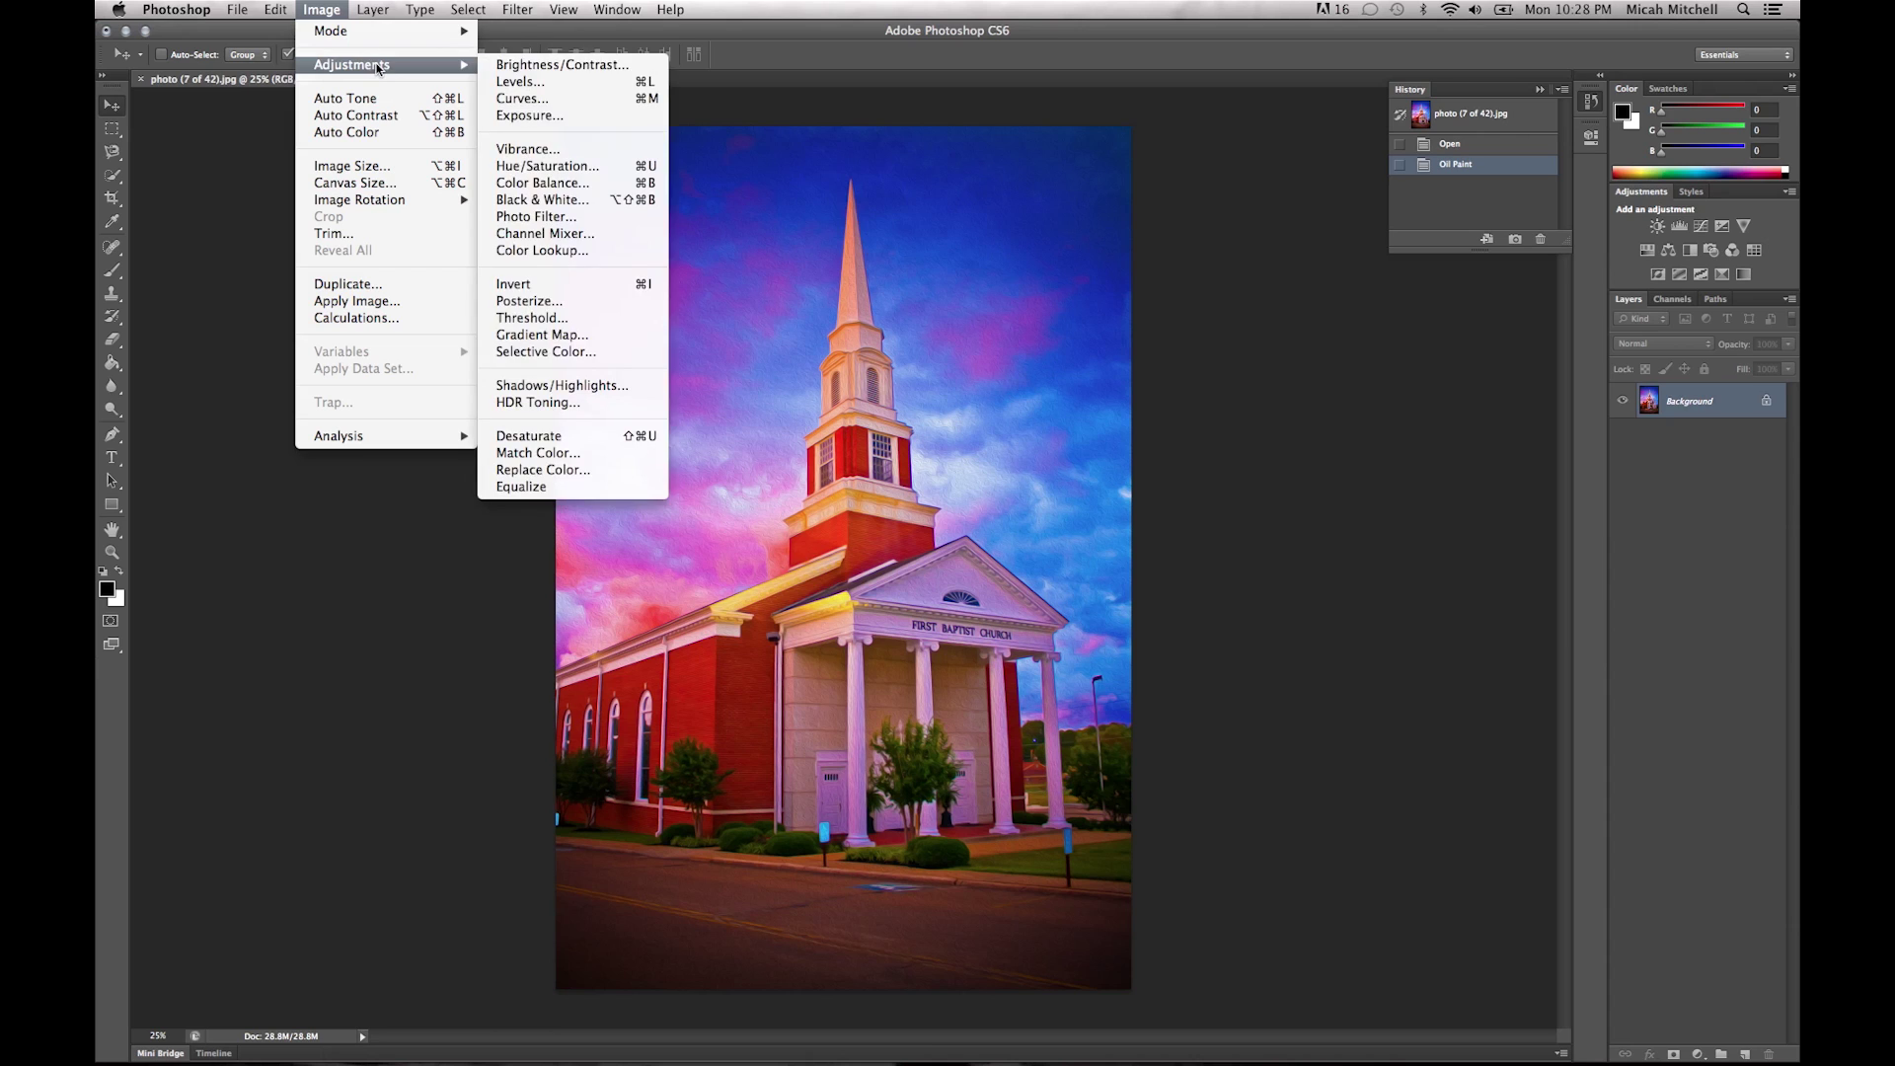
left_click(643, 249)
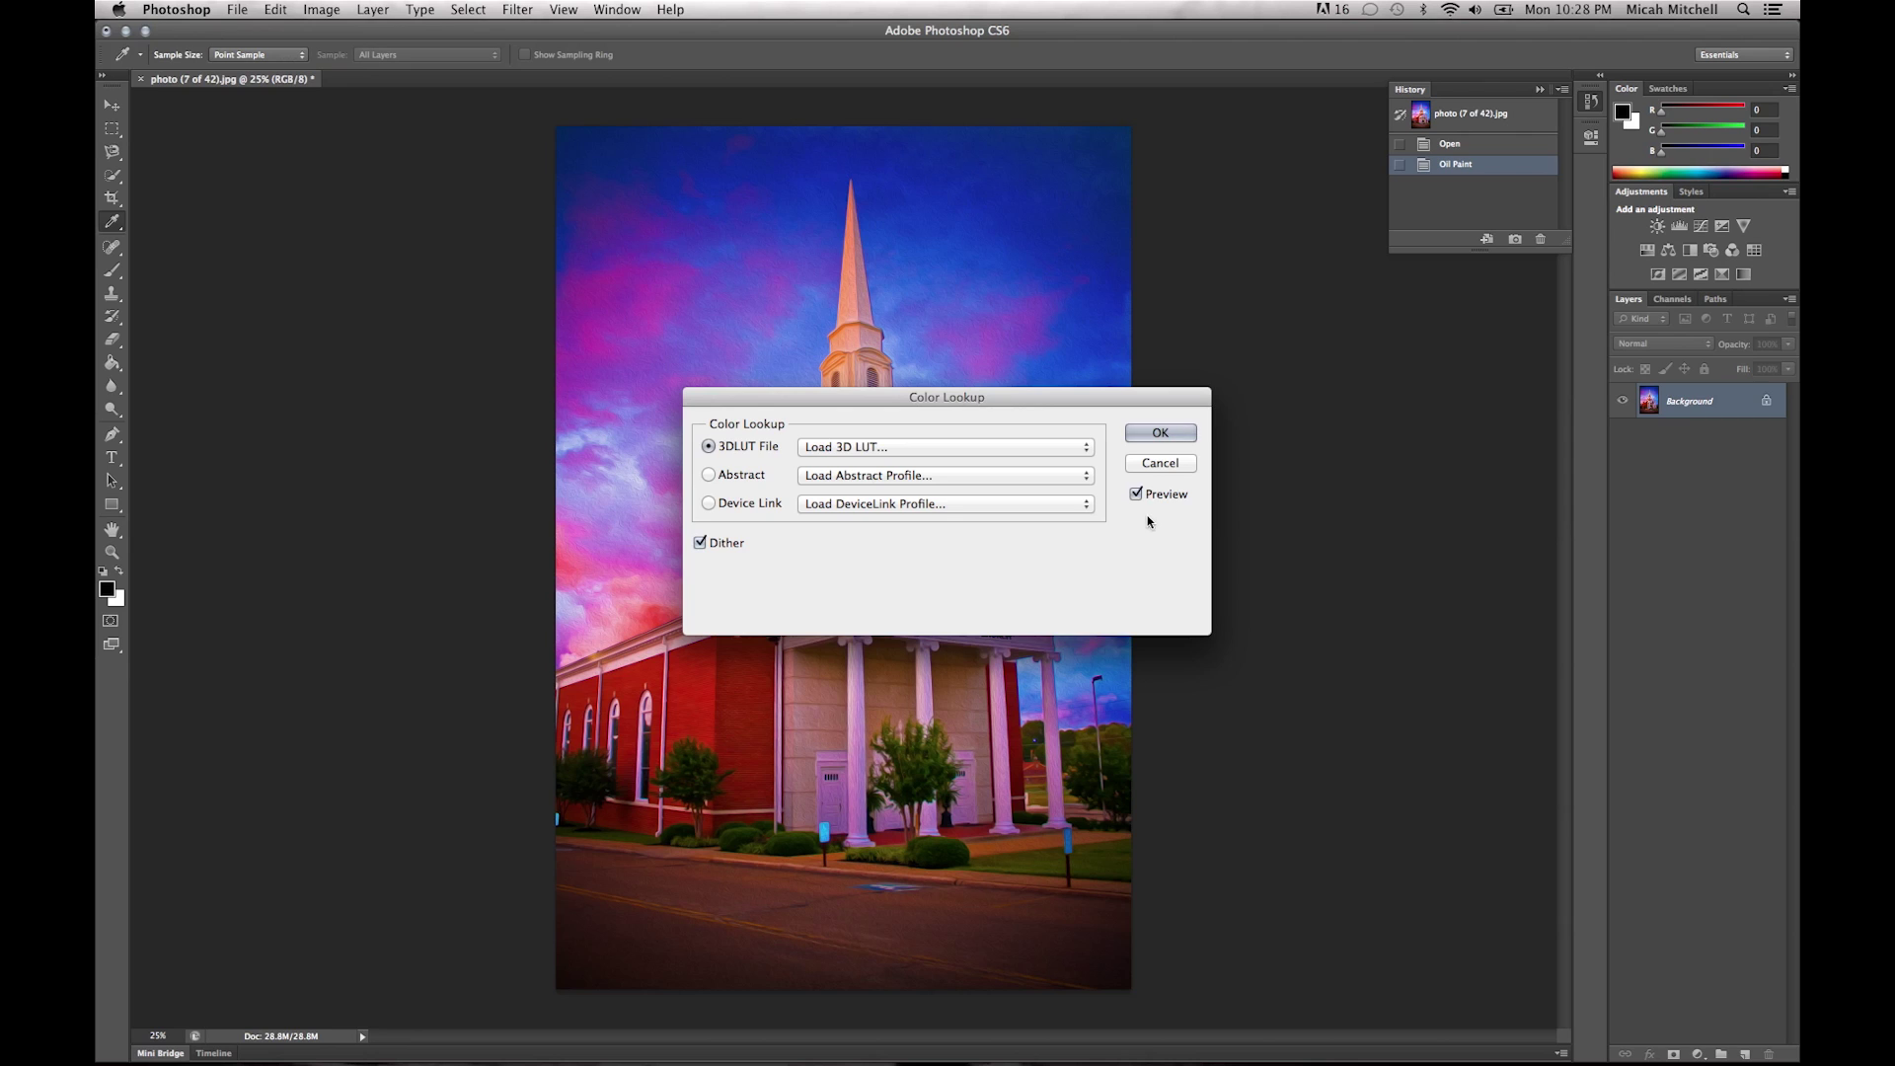
left_click(1159, 462)
key("v")
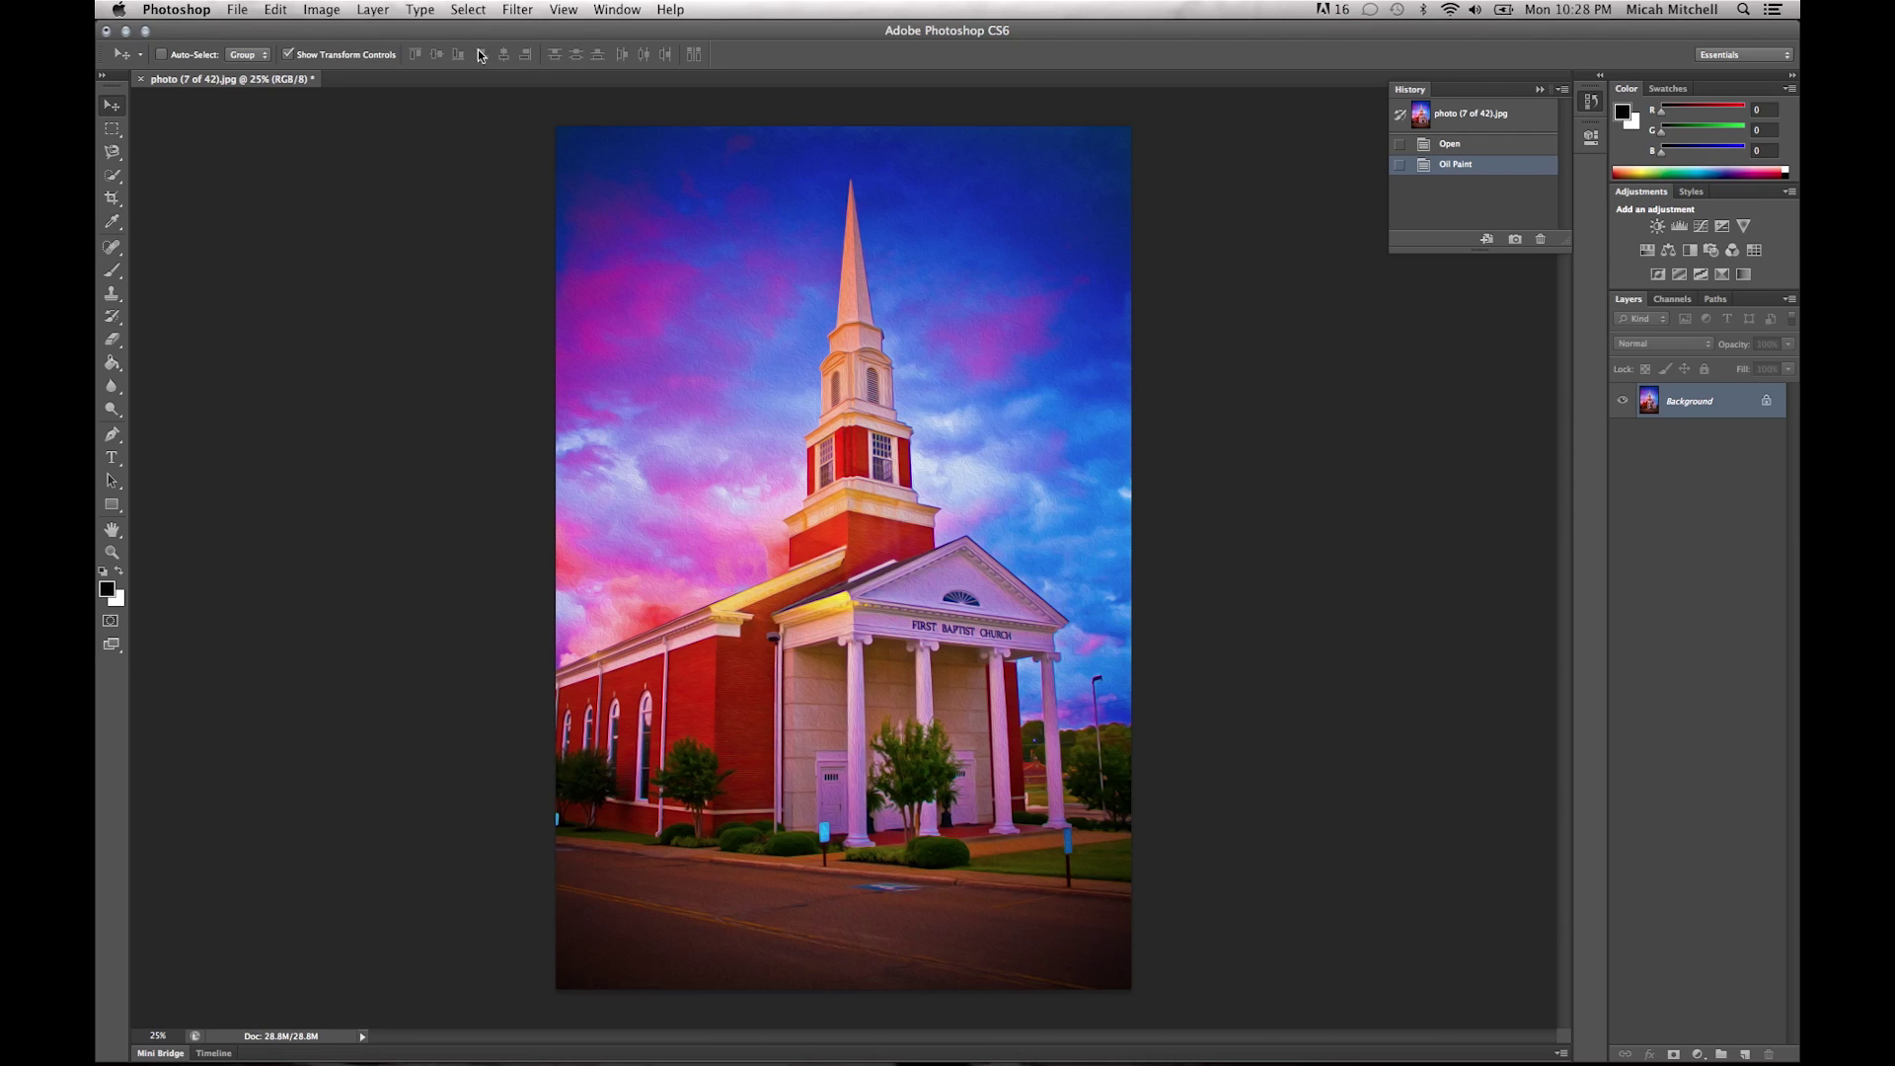
Try a midtone Color Balance adjustment with +8 toward green and -21 toward yellow, and discard it.
left_click(361, 14)
mouse_move(322, 9)
mouse_move(352, 65)
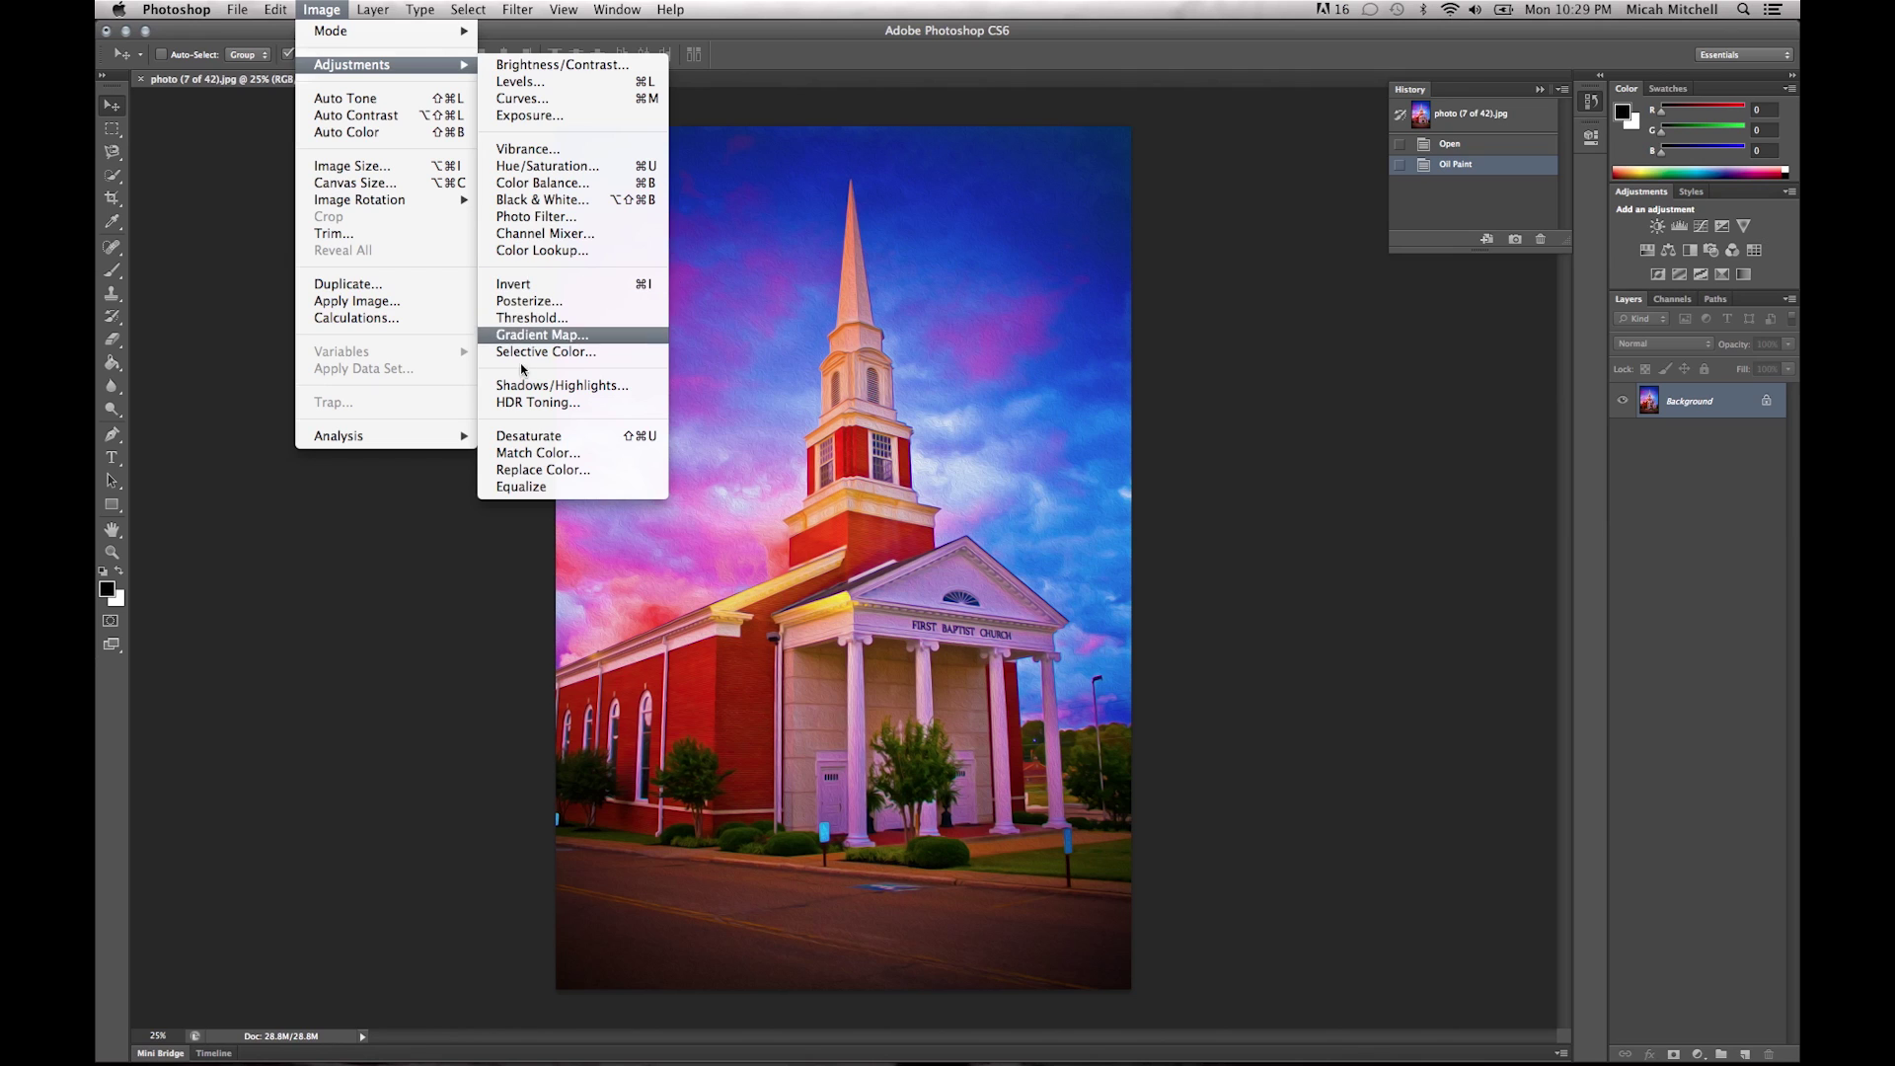
left_click(552, 182)
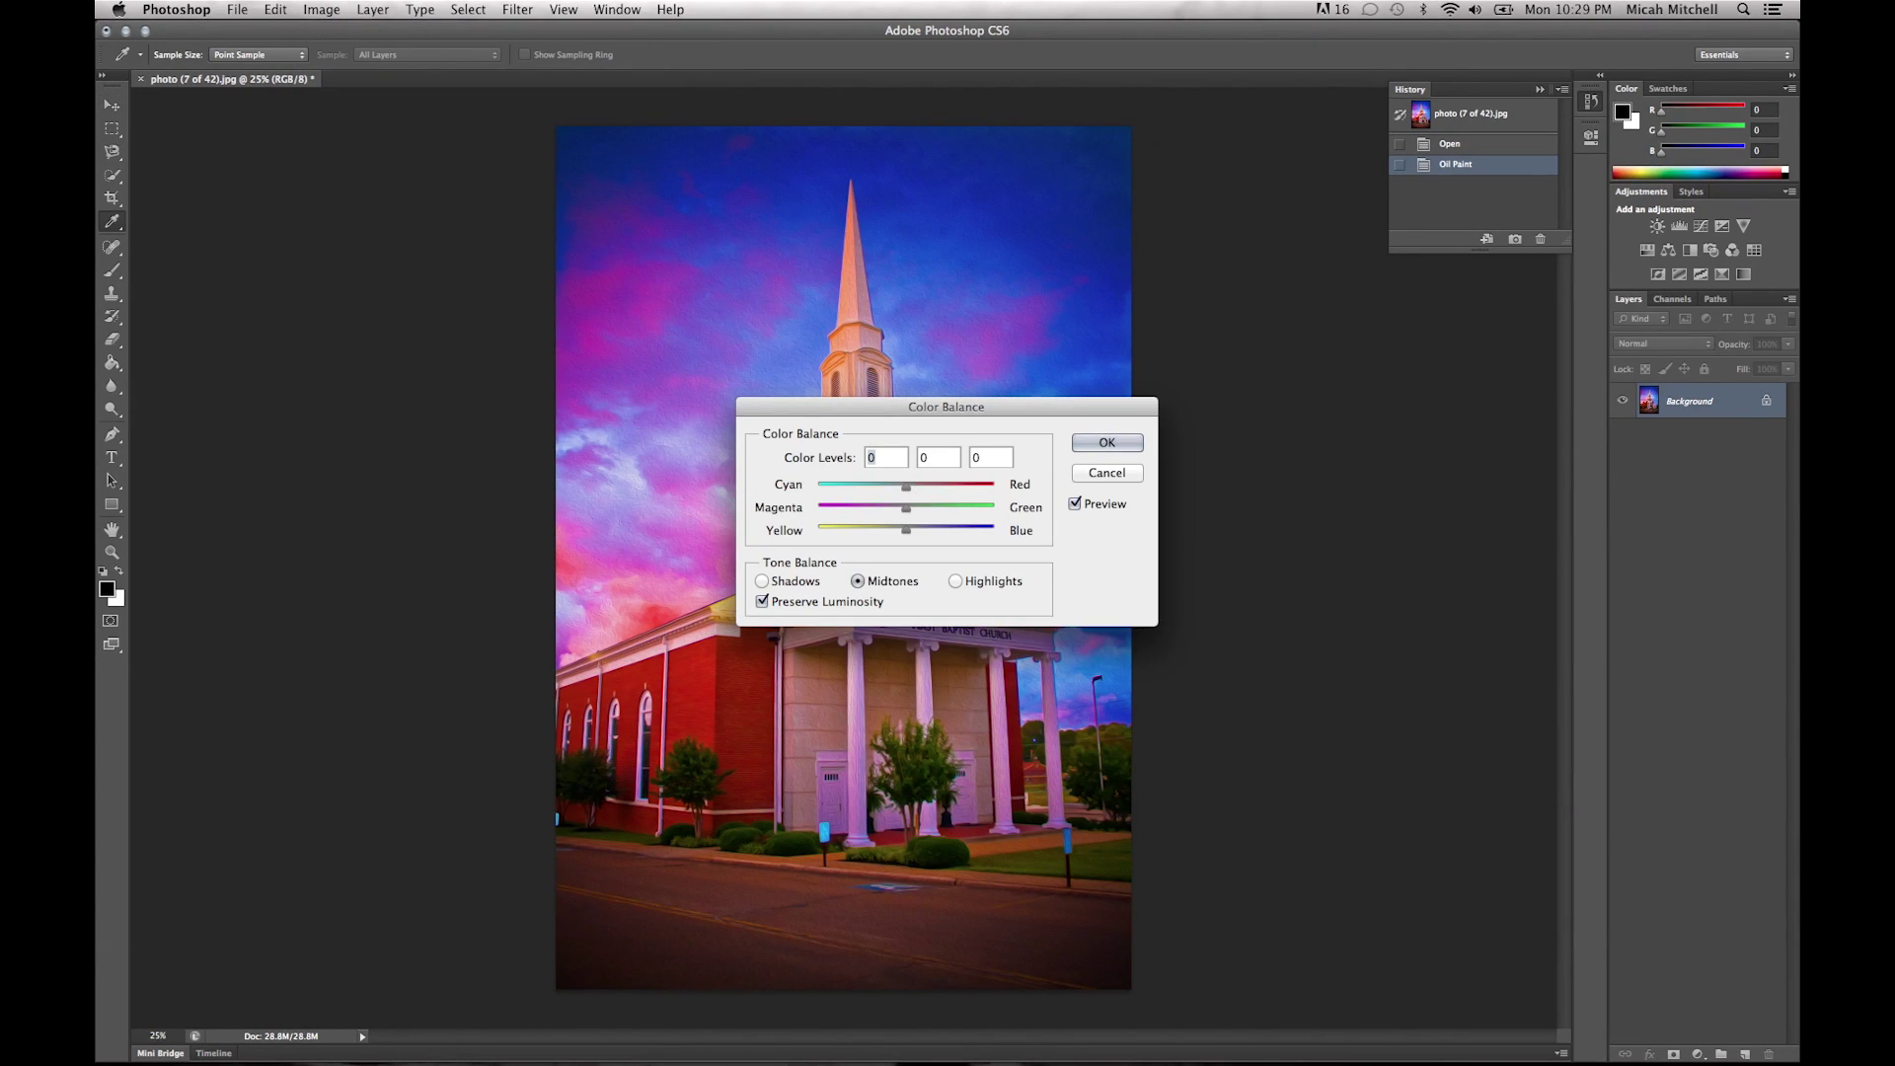
left_click_drag(978, 398, 1264, 248)
left_click(647, 289)
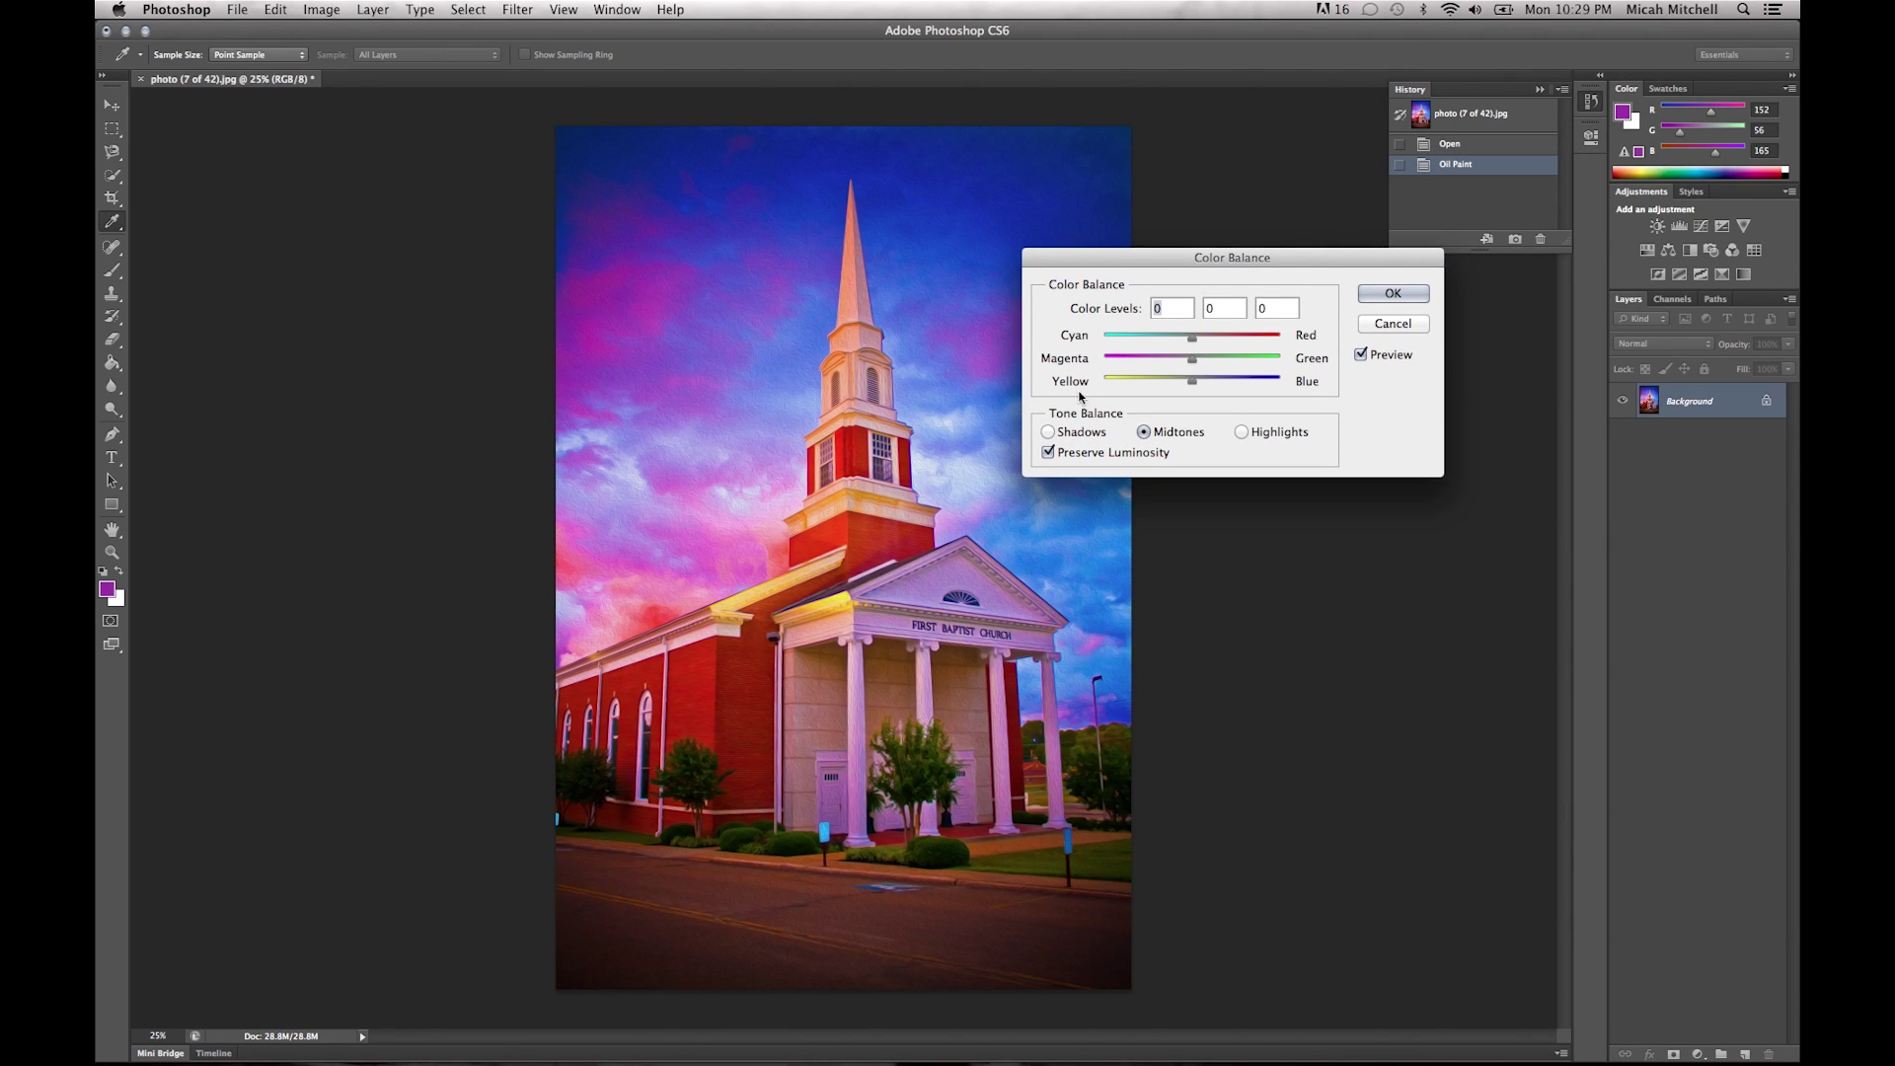
mouse_move(1192, 360)
left_mouse_down()
mouse_move(1195, 387)
mouse_move(1174, 384)
left_mouse_up()
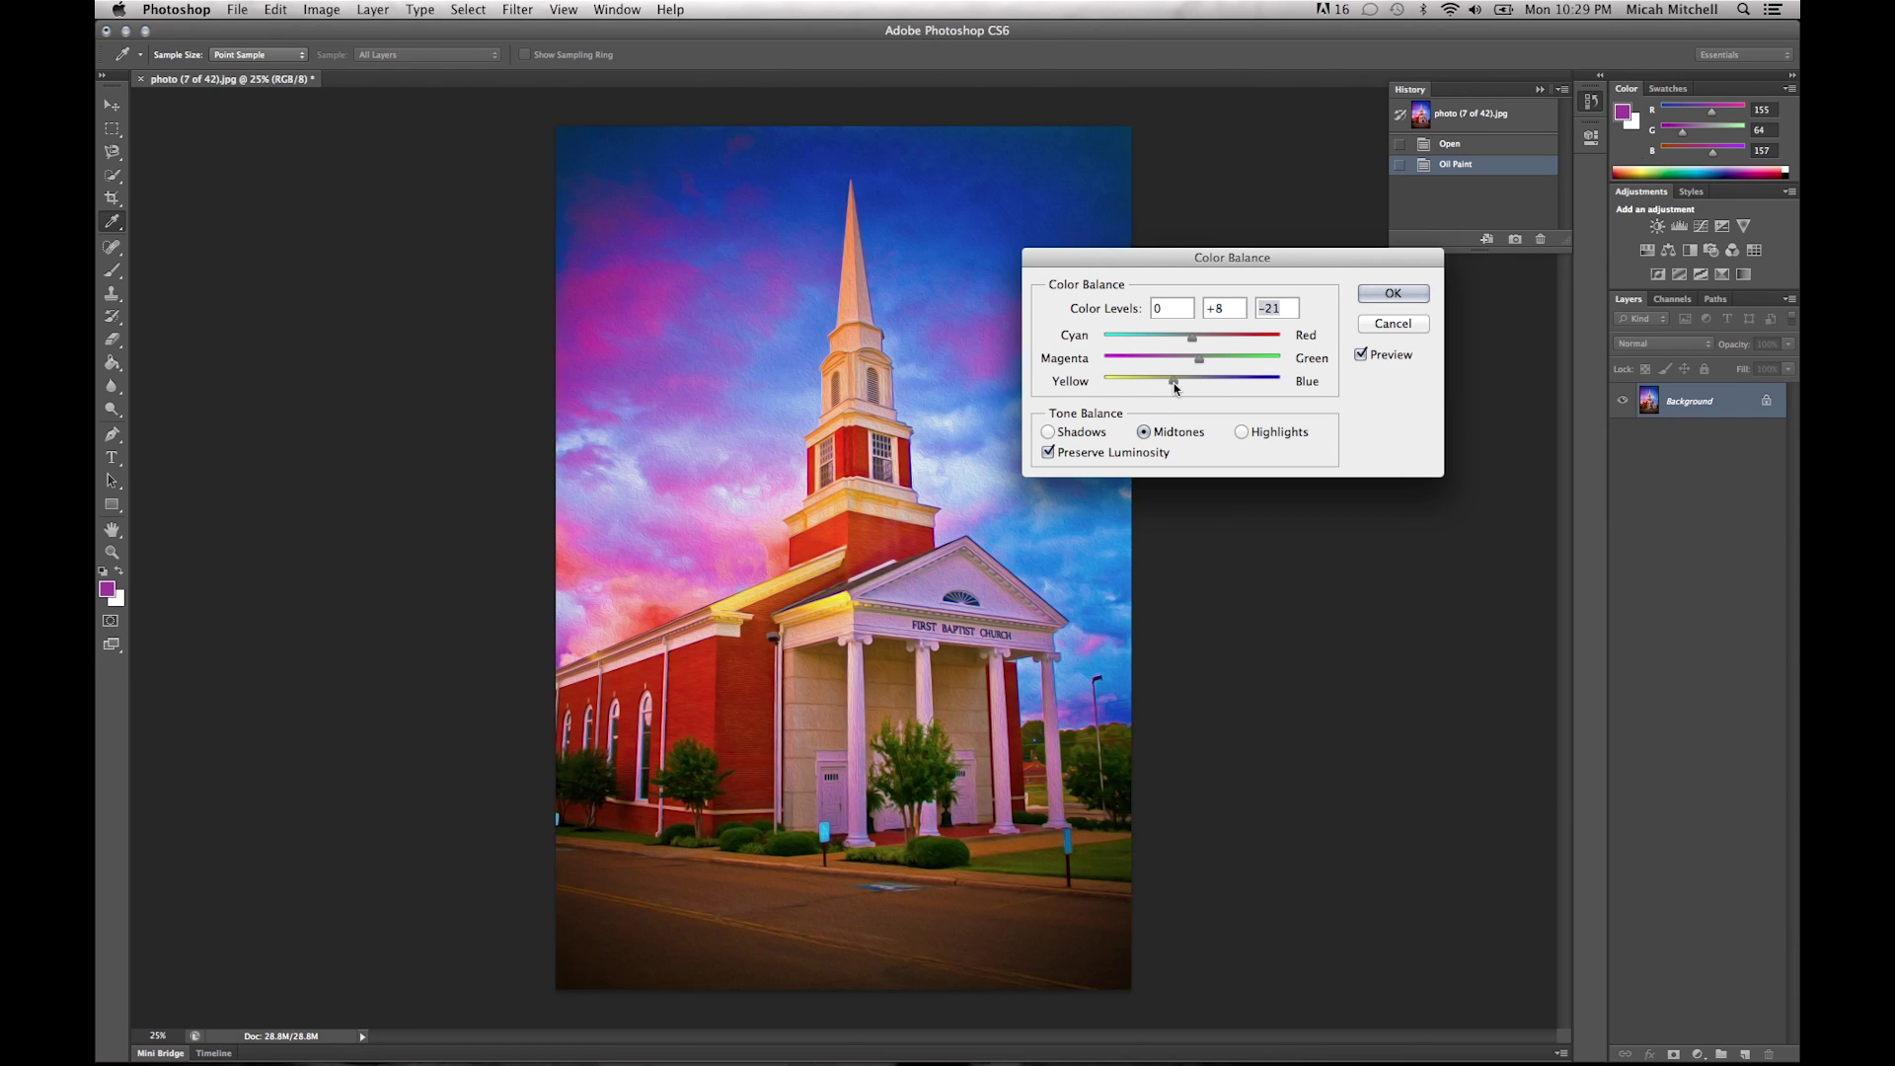
left_click(1409, 325)
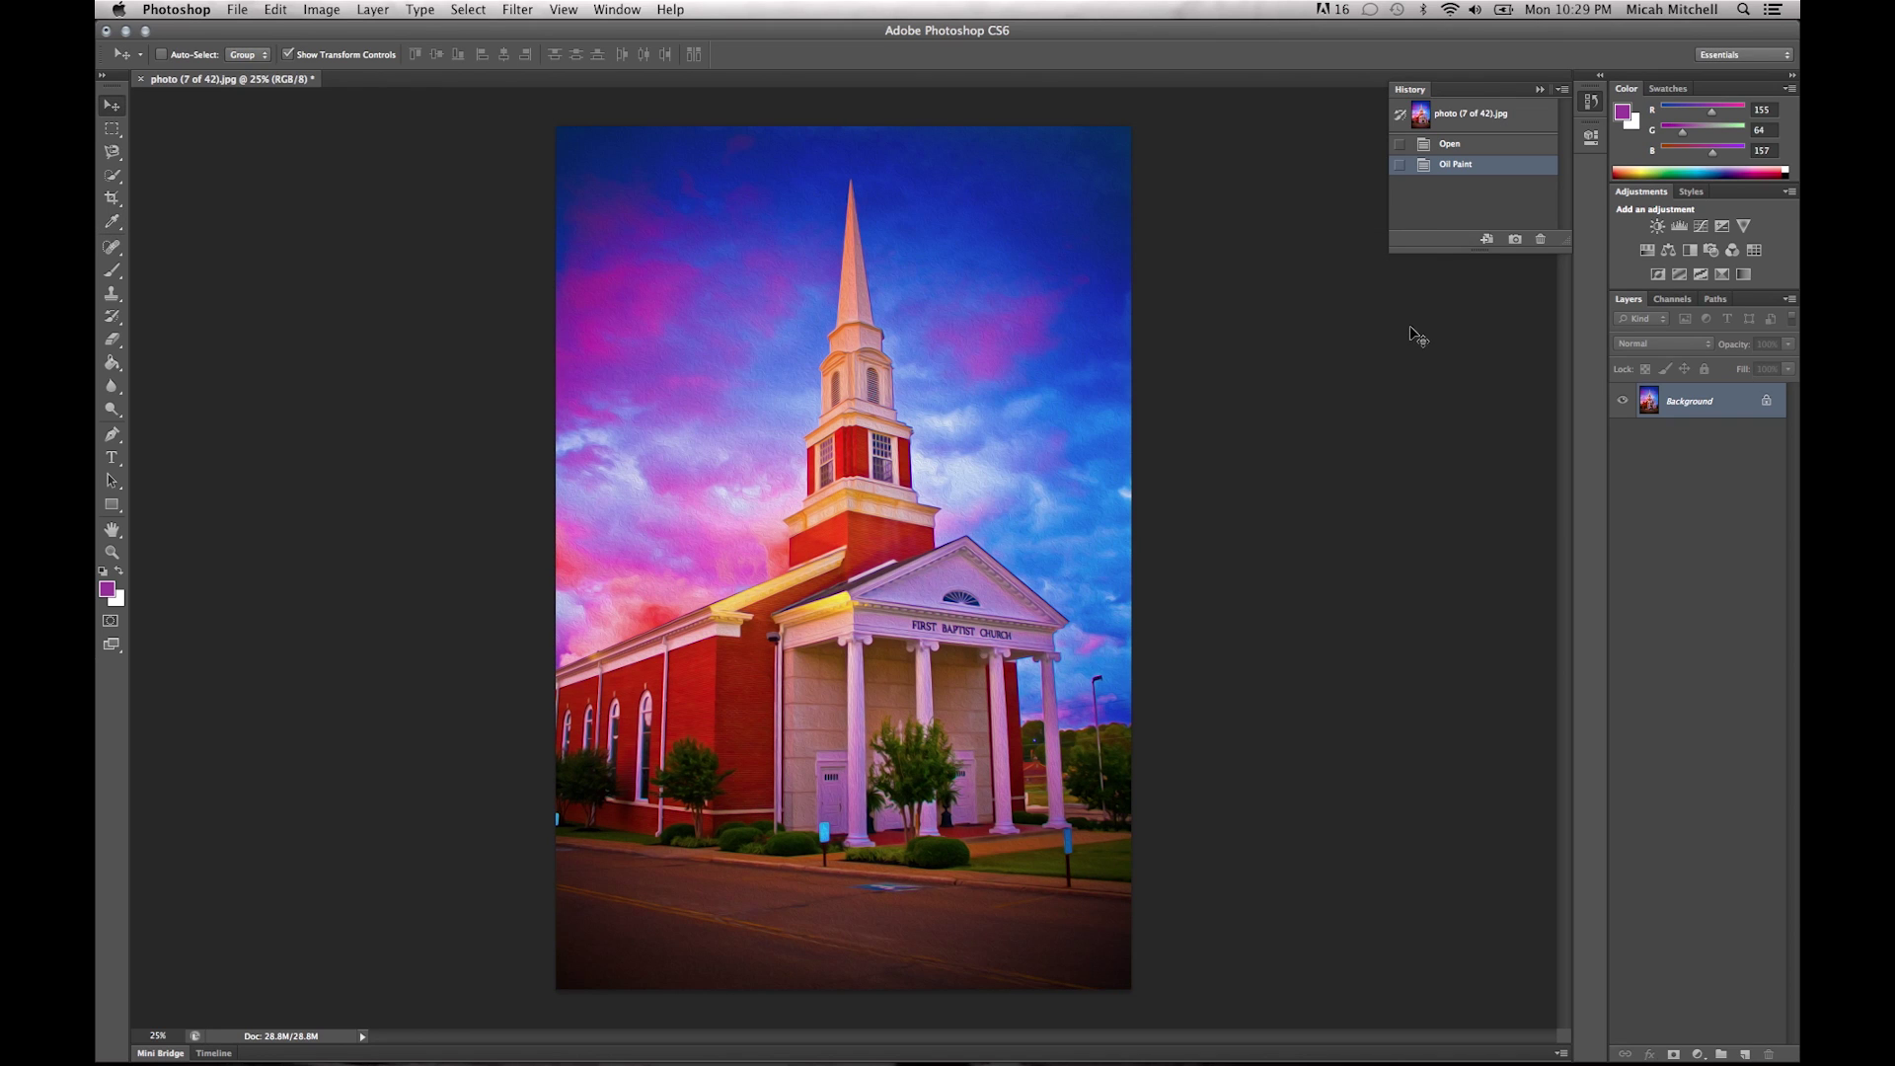